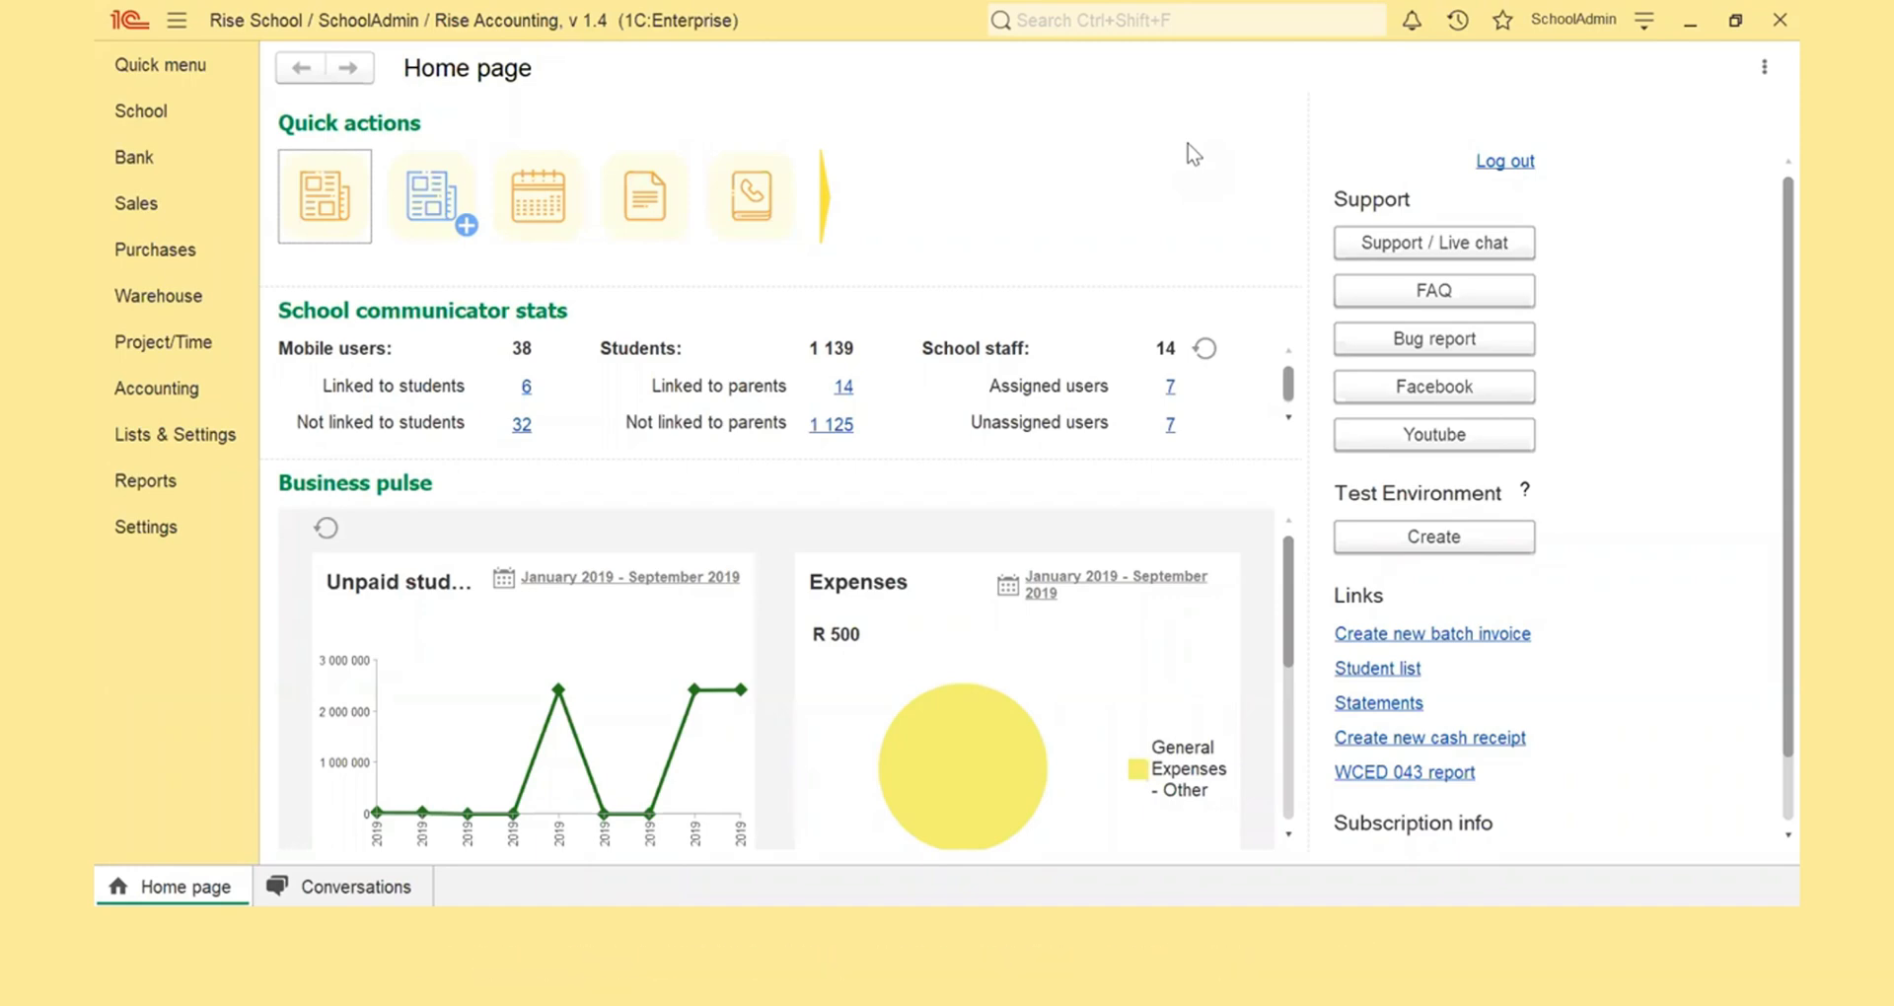
# Step: Start a new batch invoice from the School section's batch invoicing list
pyautogui.click(170, 118)
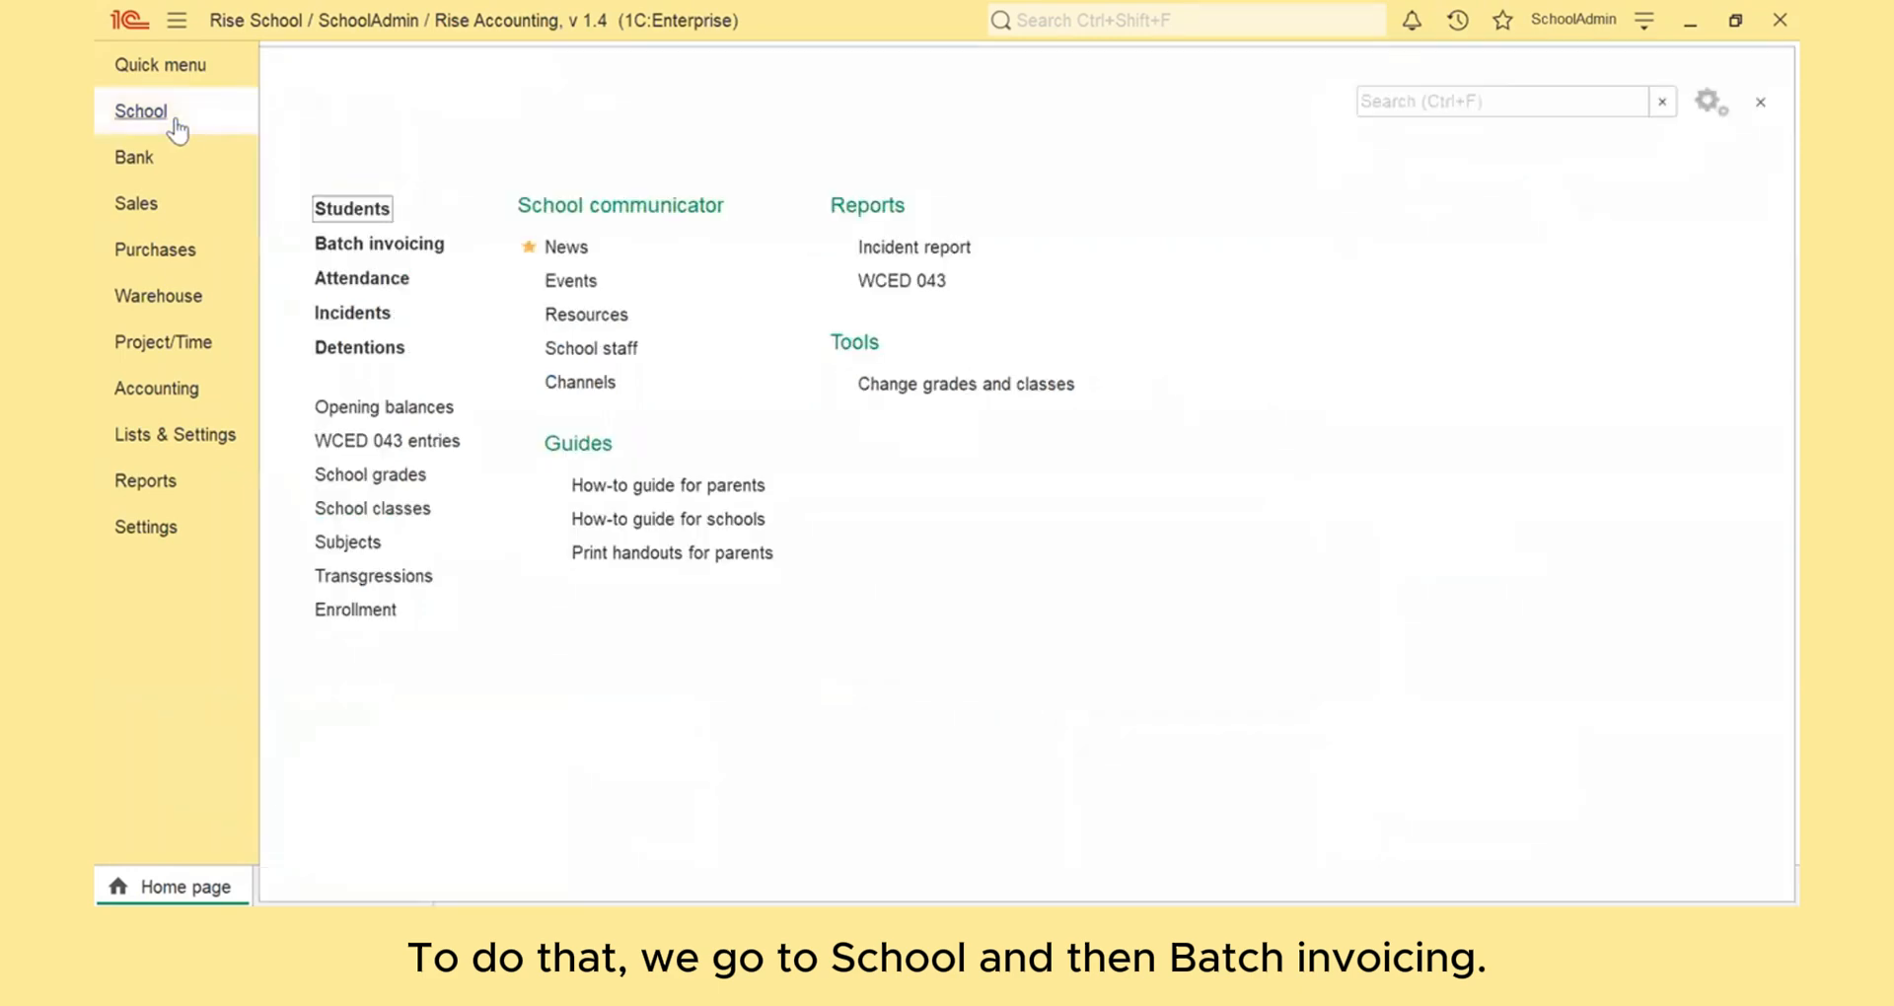
pyautogui.click(400, 244)
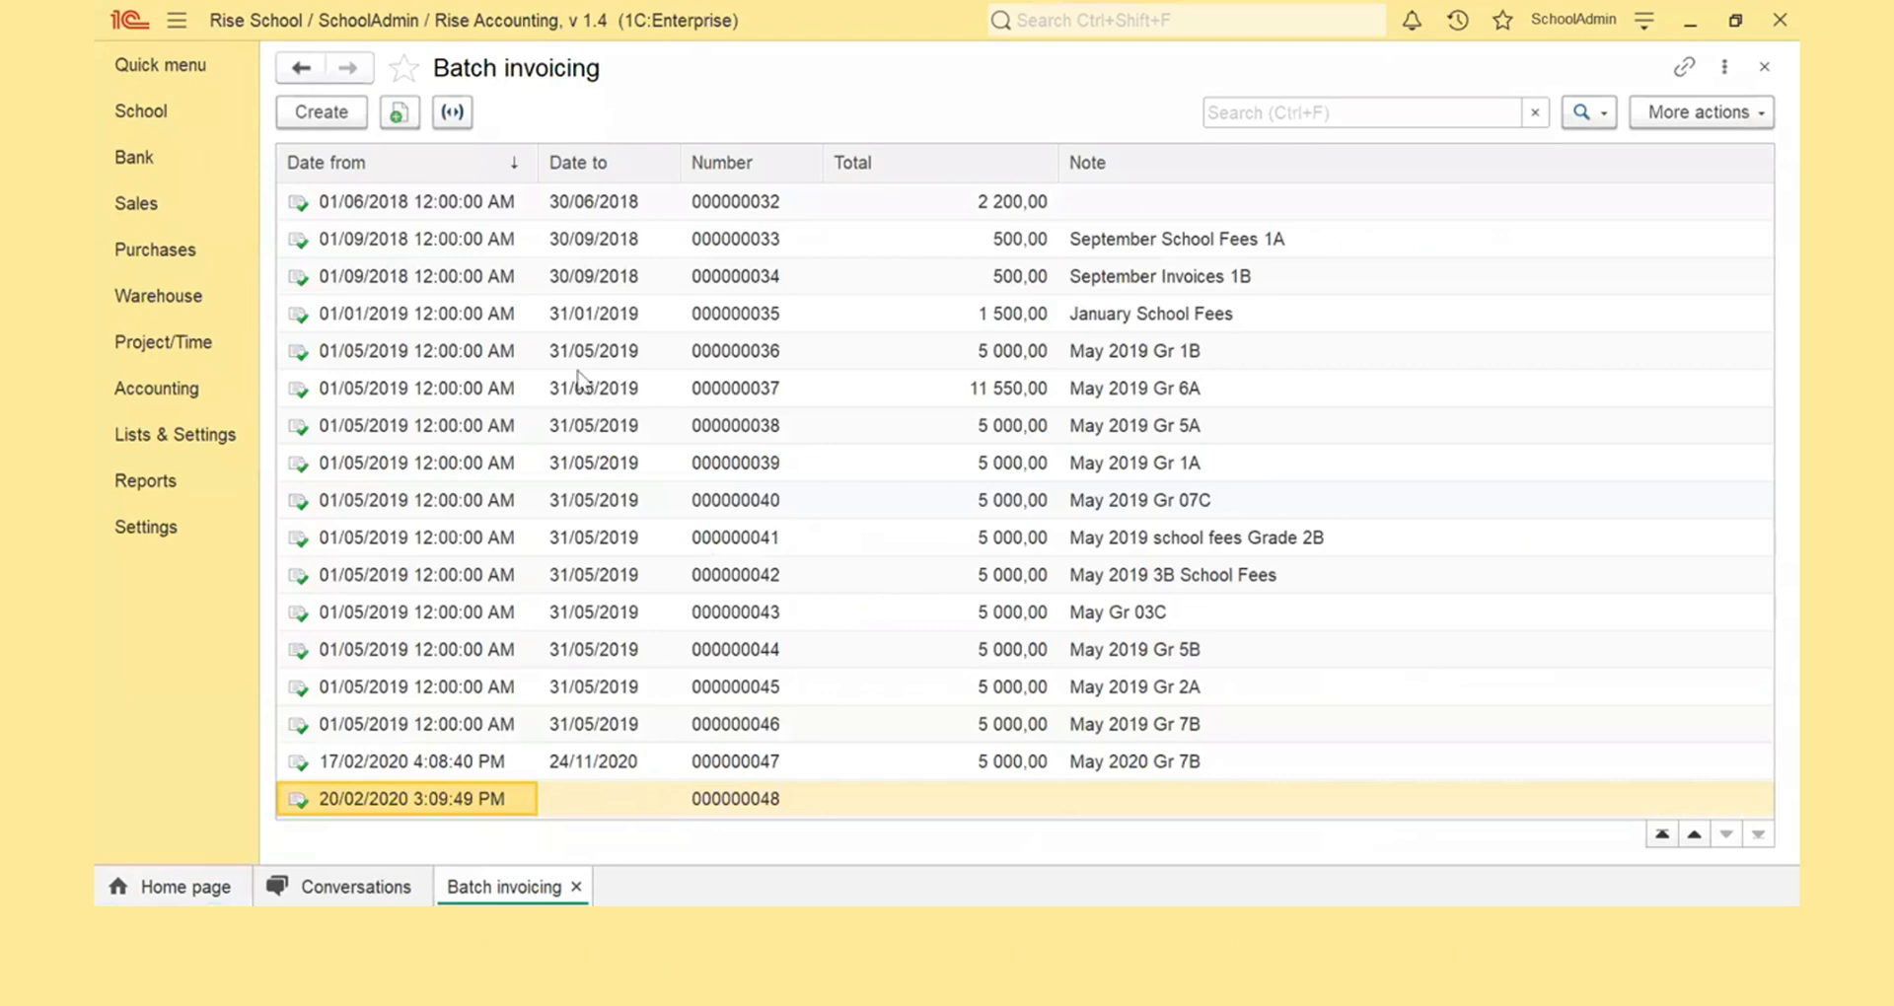
pyautogui.scroll(9, 580, 380)
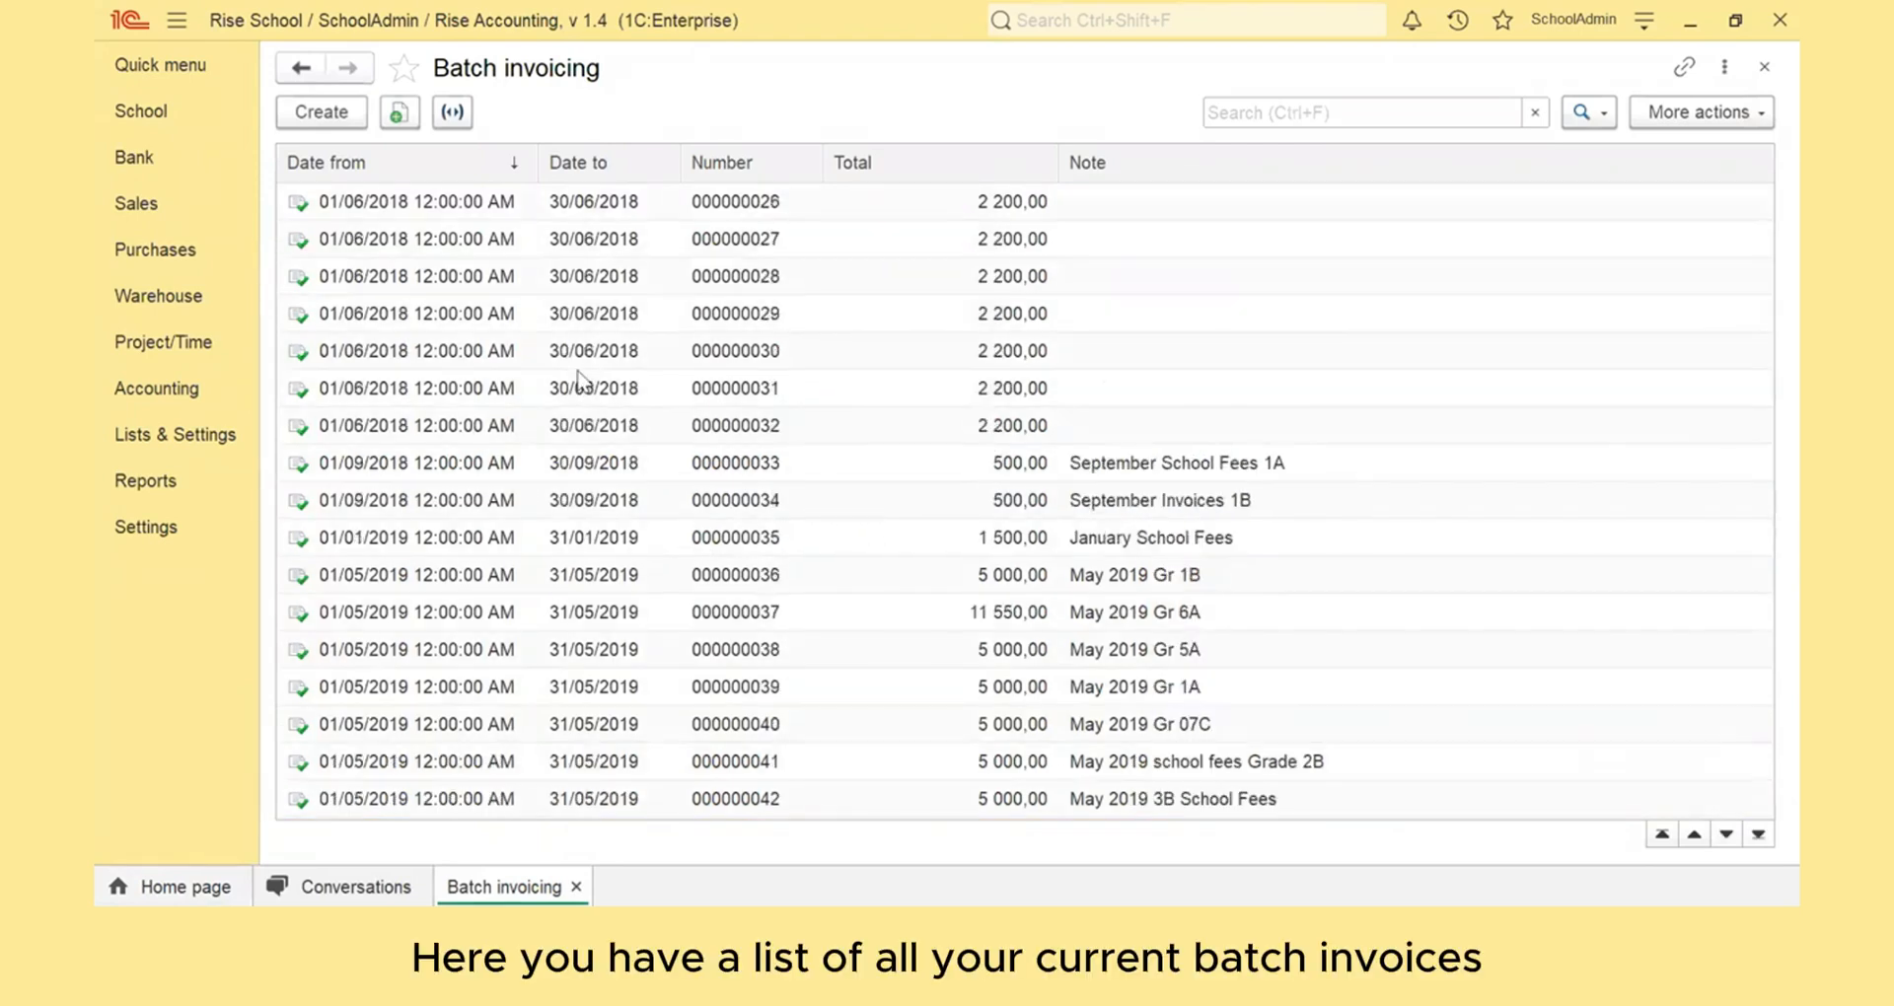
pyautogui.scroll(1, 582, 380)
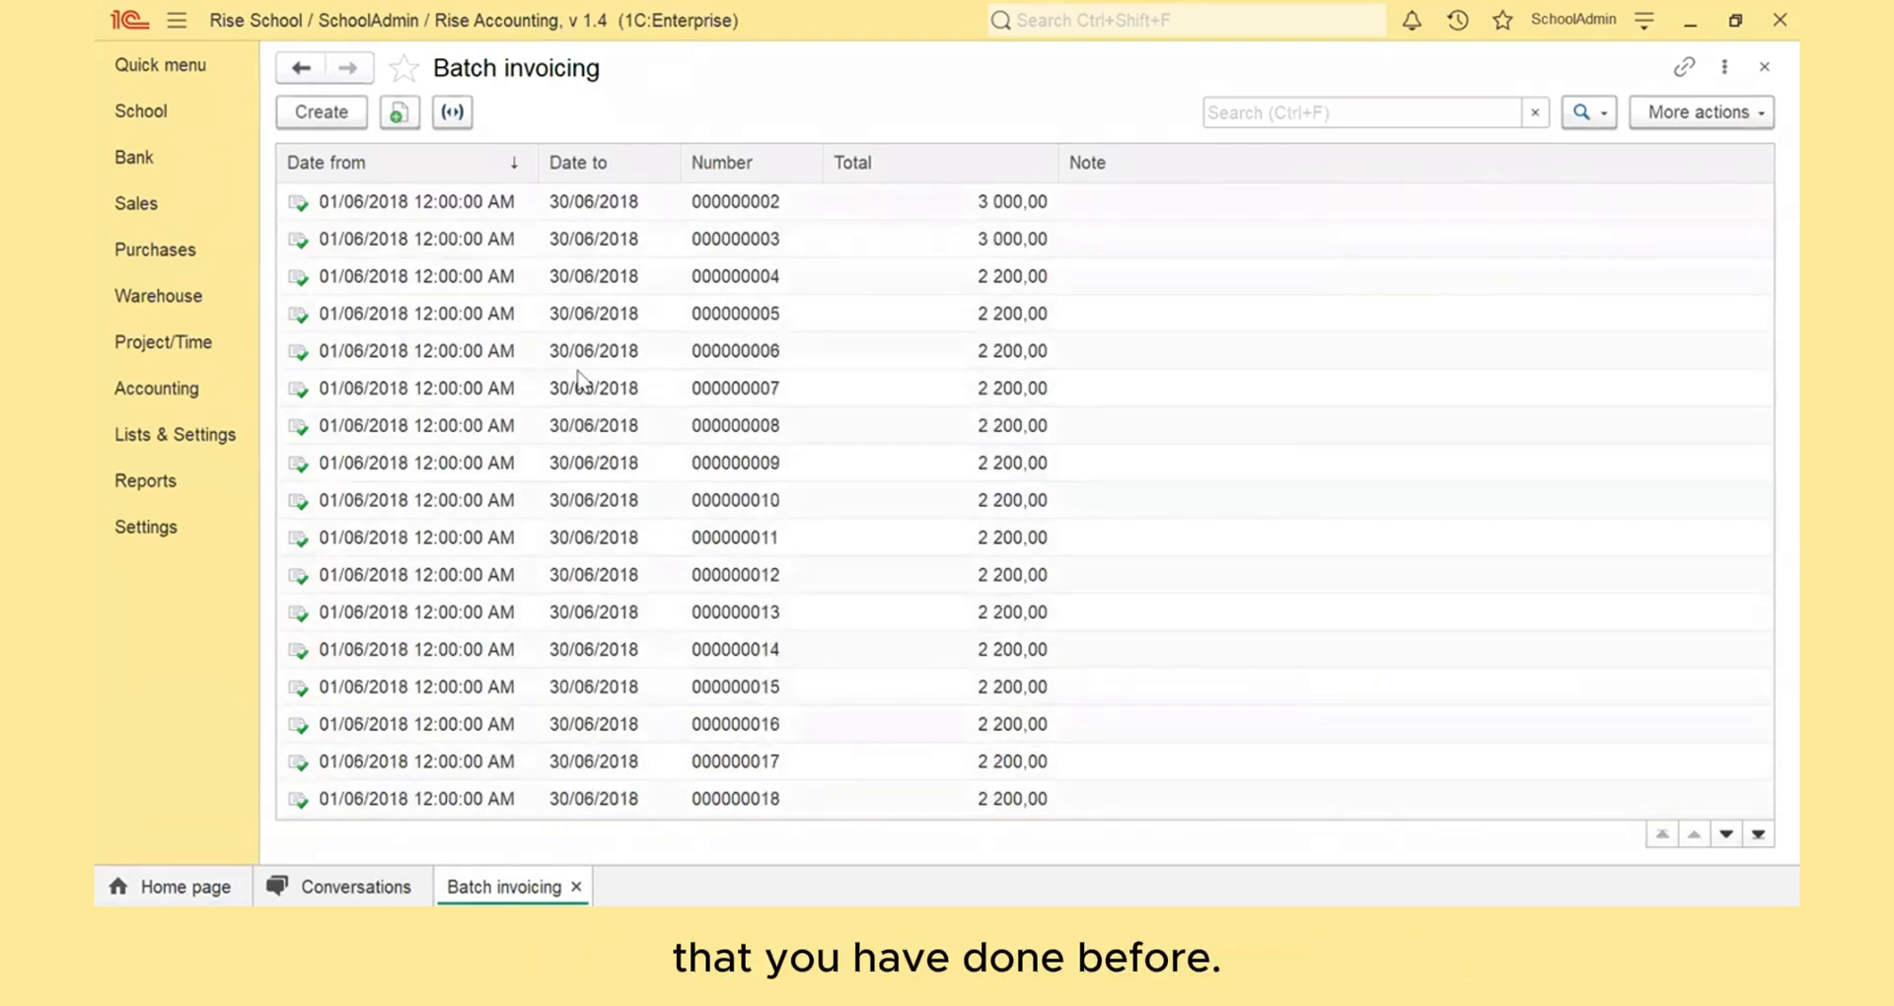
pyautogui.click(332, 112)
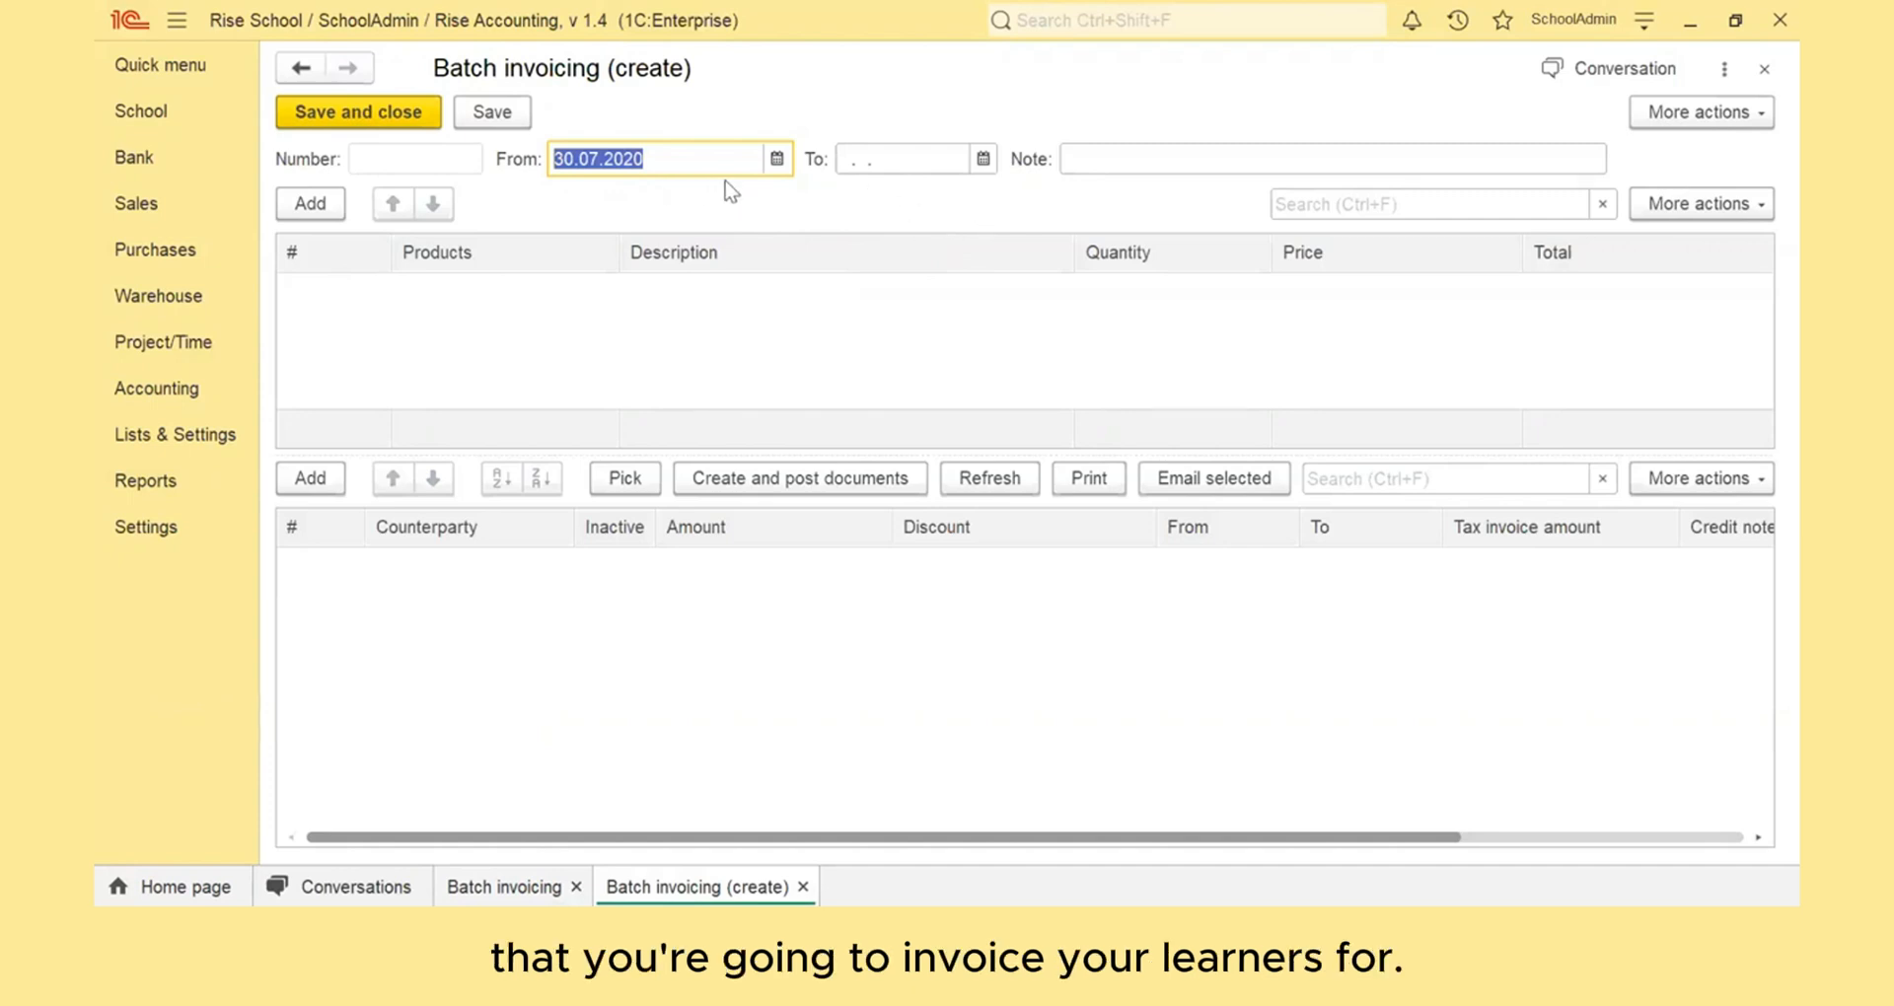
# Step: Set the batch's invoicing period from 01.01.2020 to 31.12.2020
pyautogui.click(777, 158)
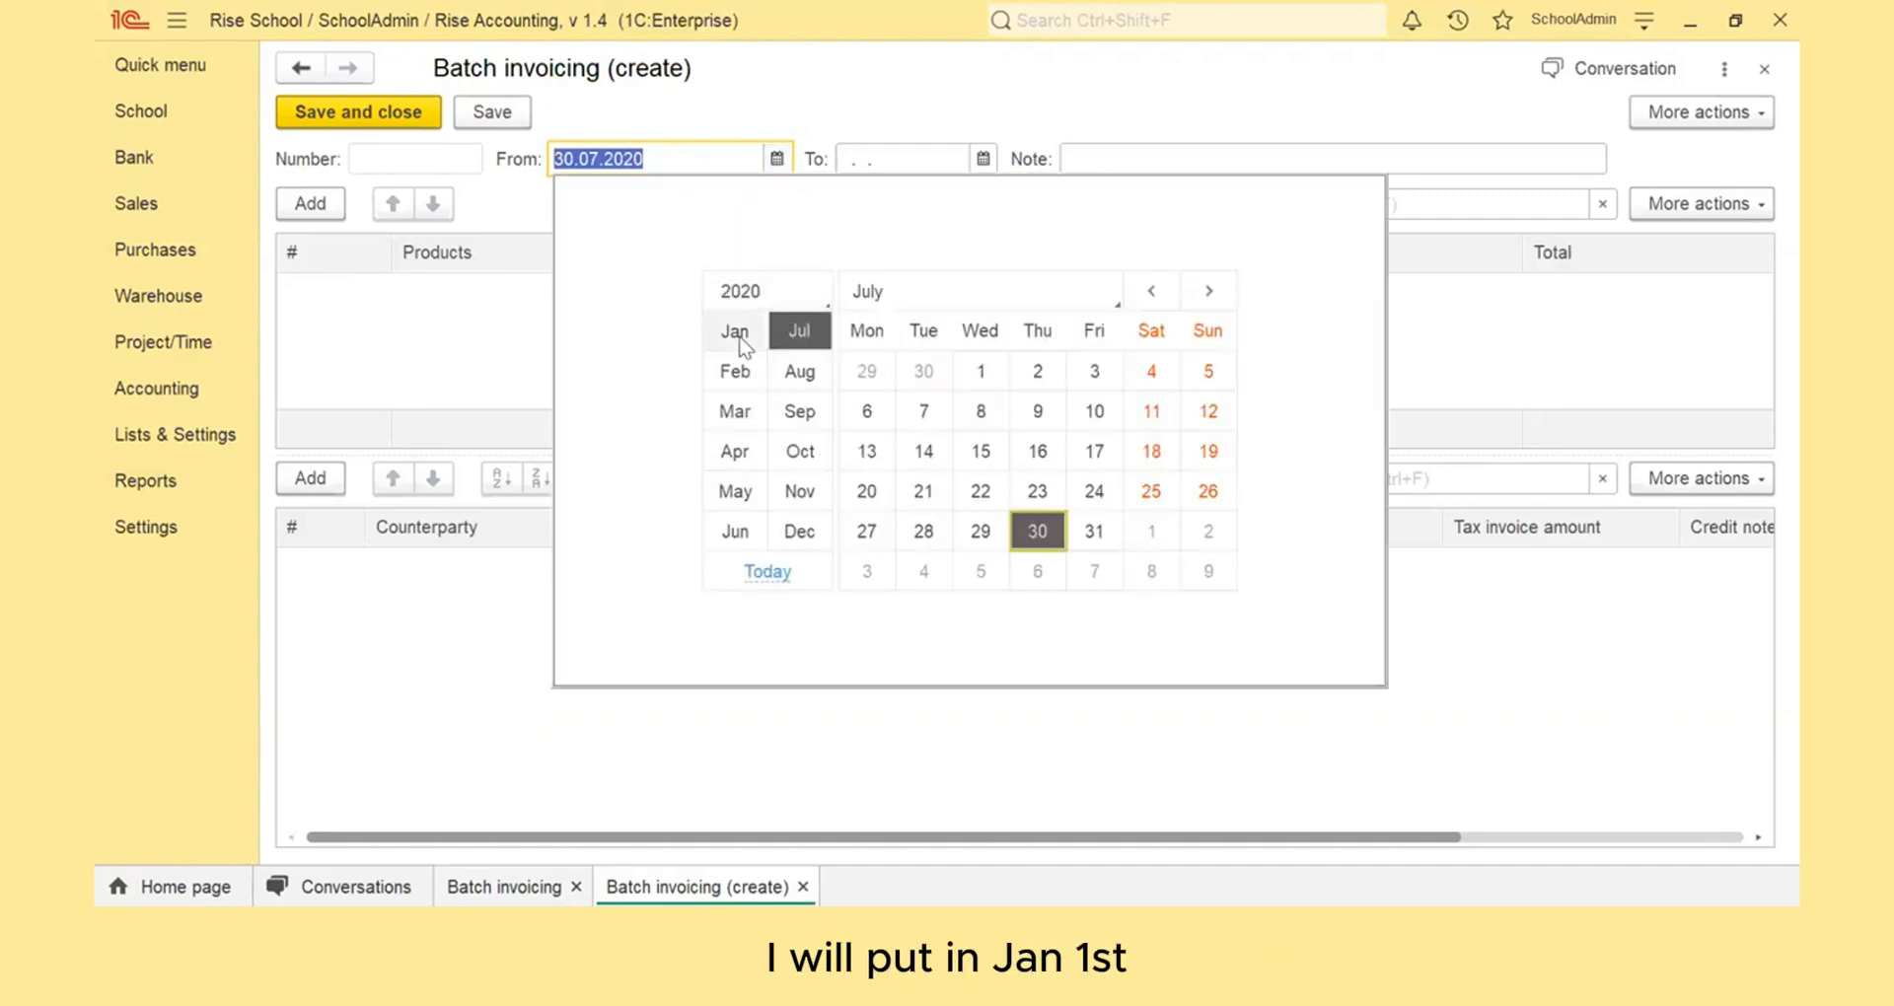
pyautogui.click(738, 337)
pyautogui.click(981, 372)
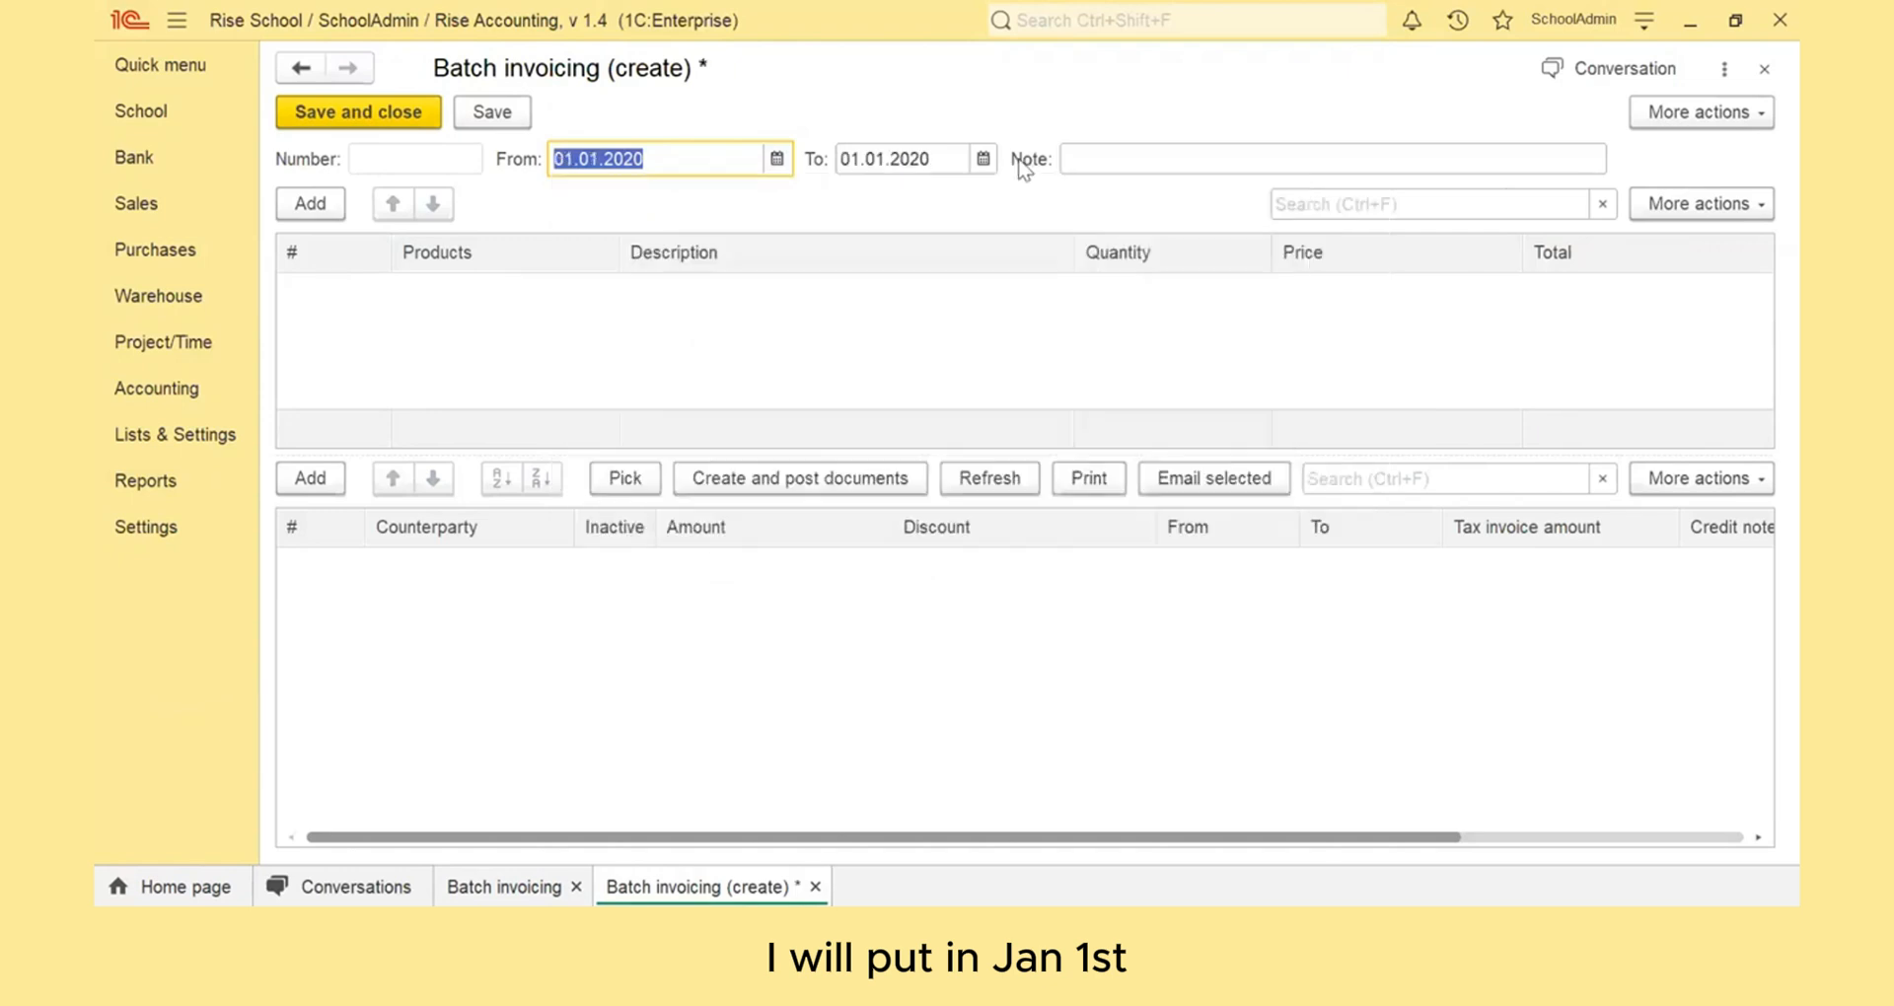
pyautogui.click(983, 158)
pyautogui.click(1086, 533)
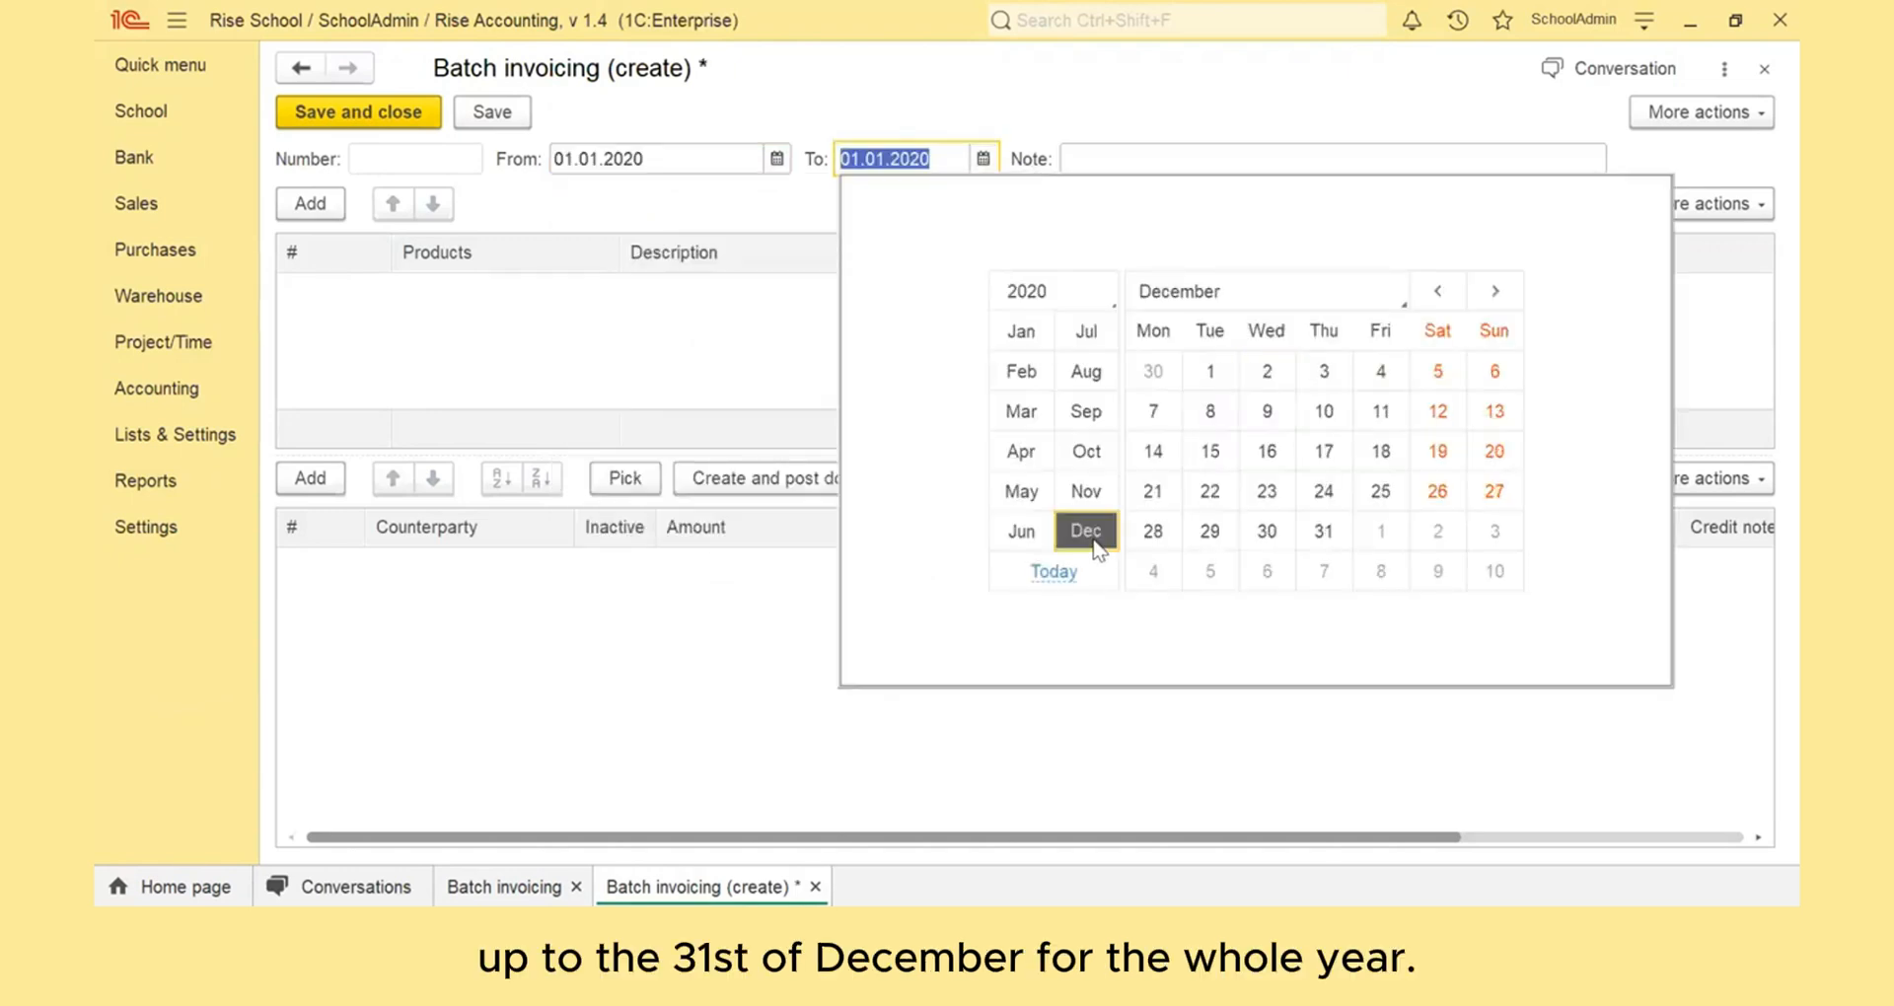
pyautogui.click(1323, 533)
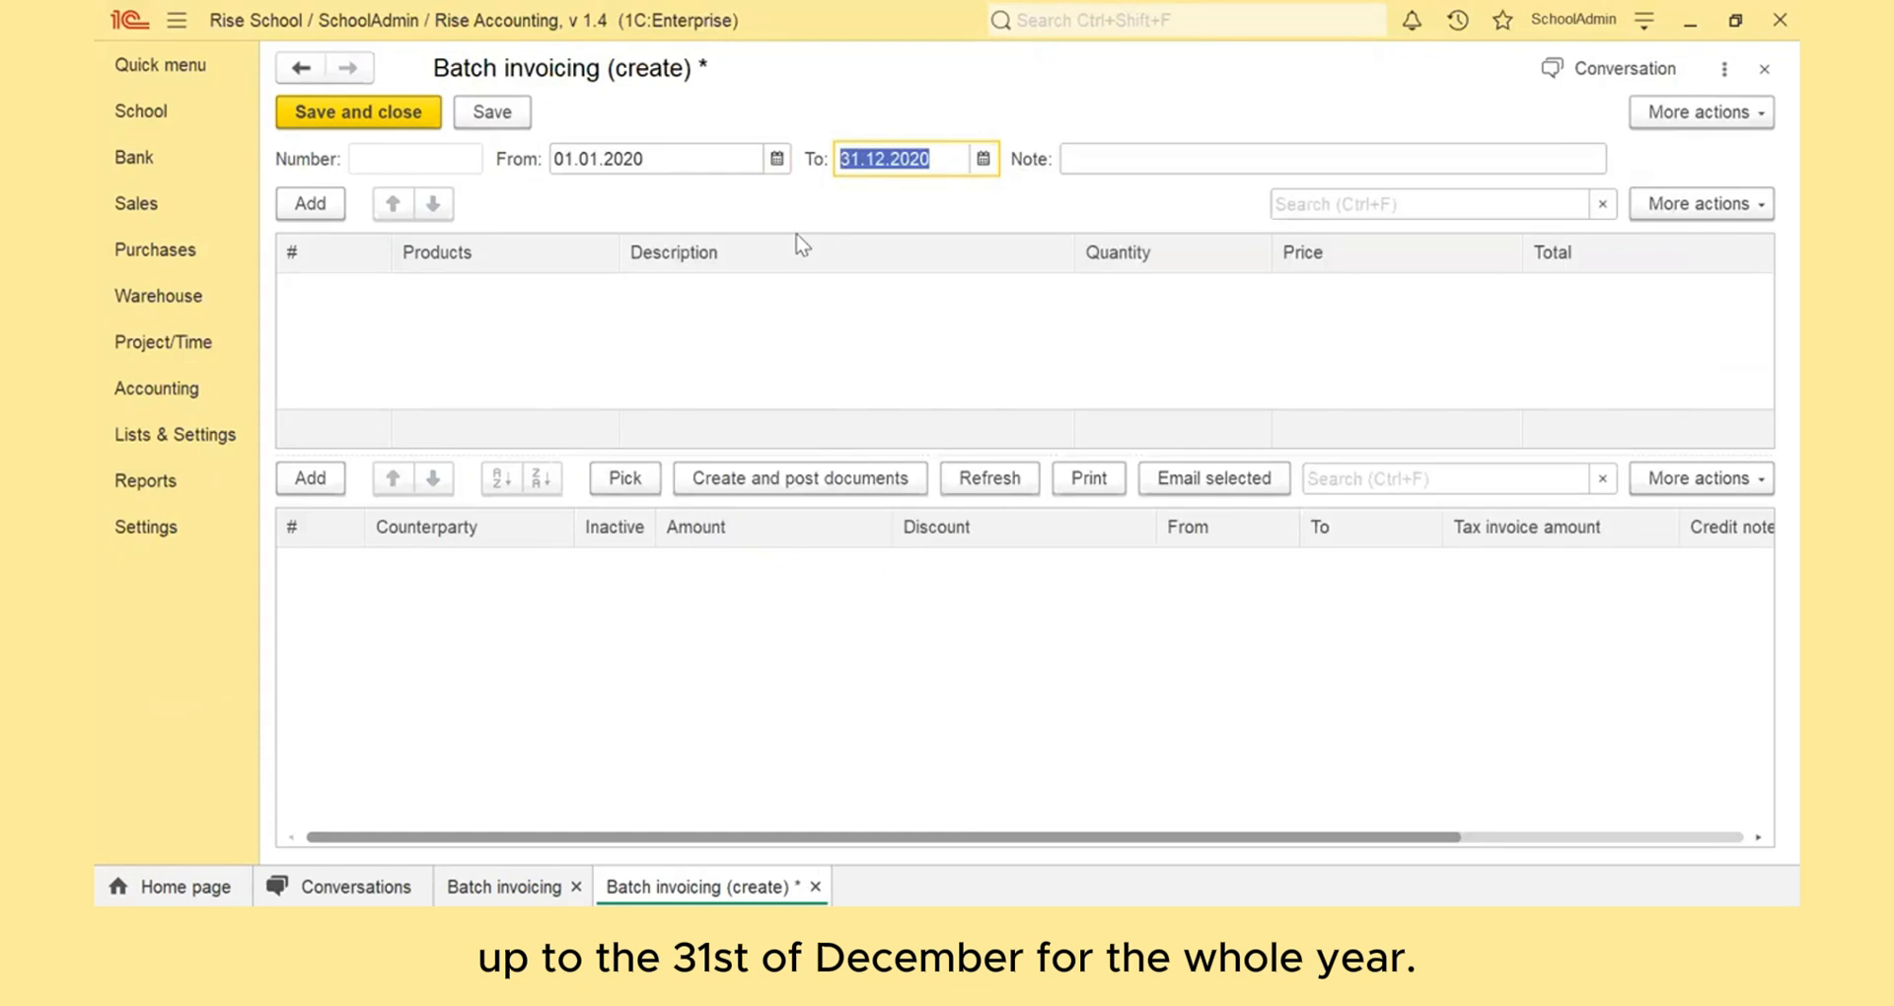
# Step: Enter "Grade R SF Invoice 2020" as the batch's note
pyautogui.click(1106, 158)
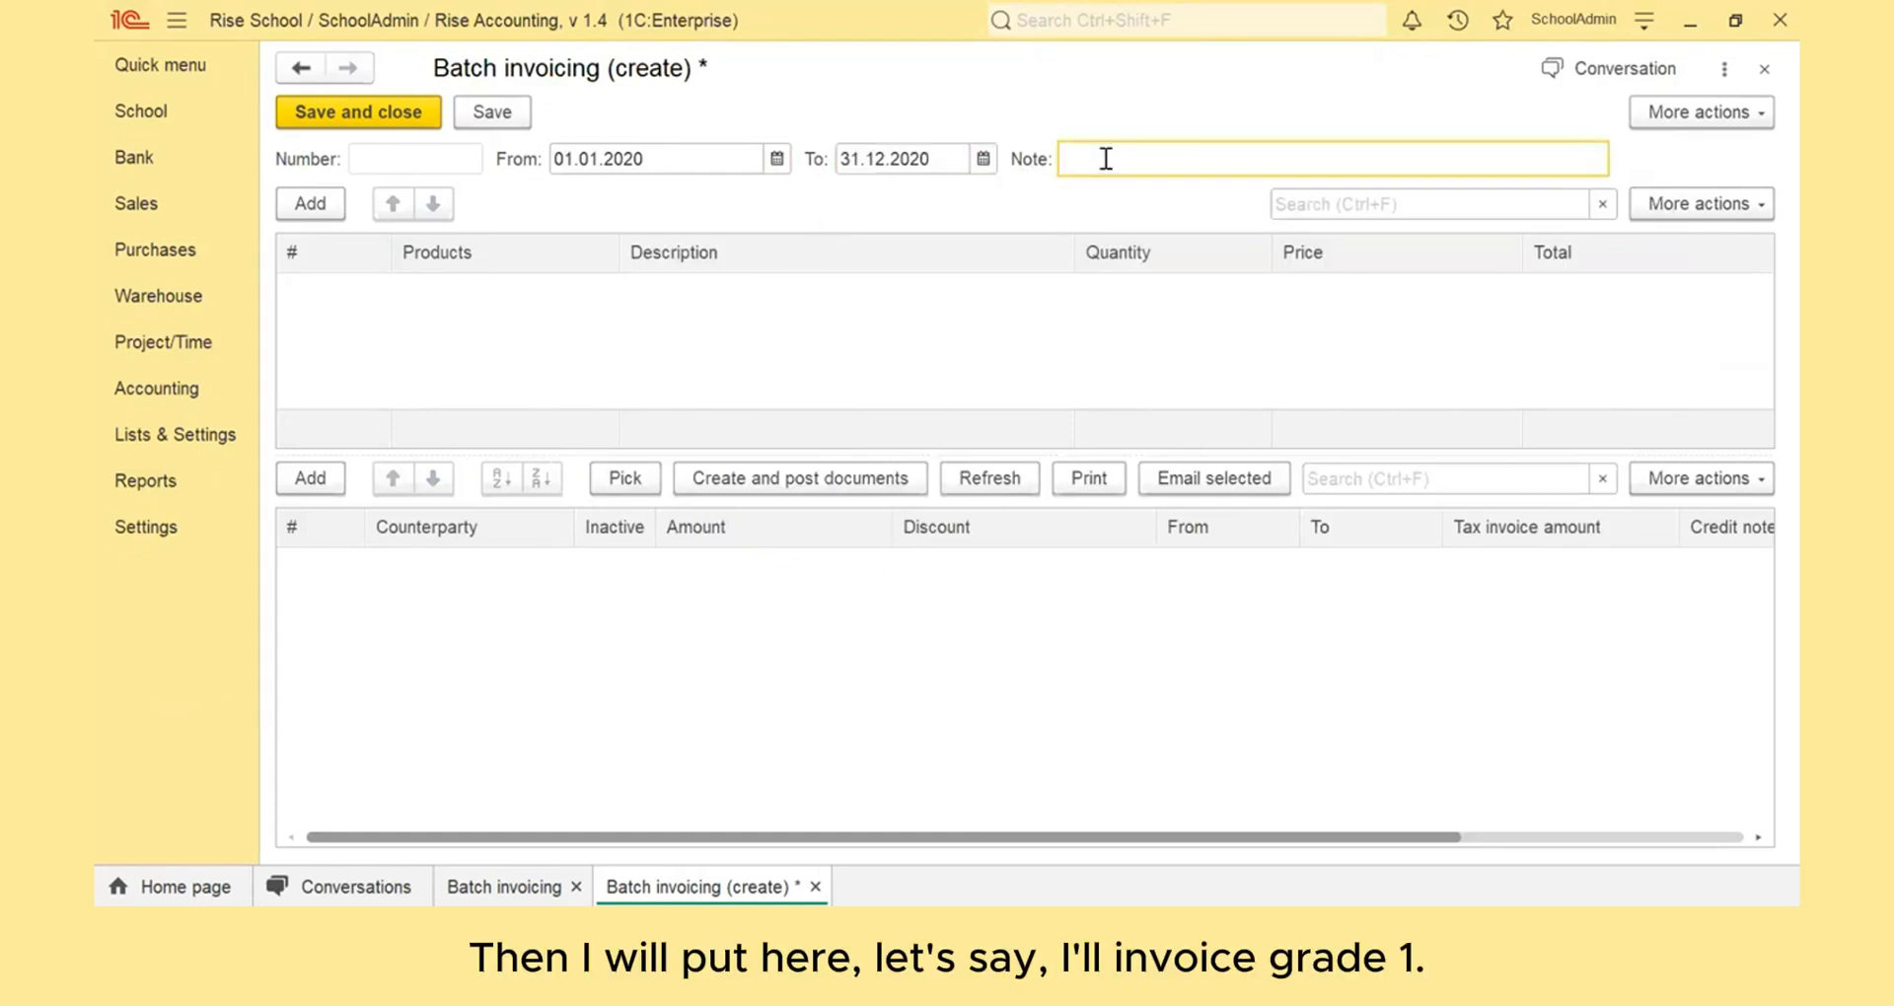
pyautogui.write('Grade')
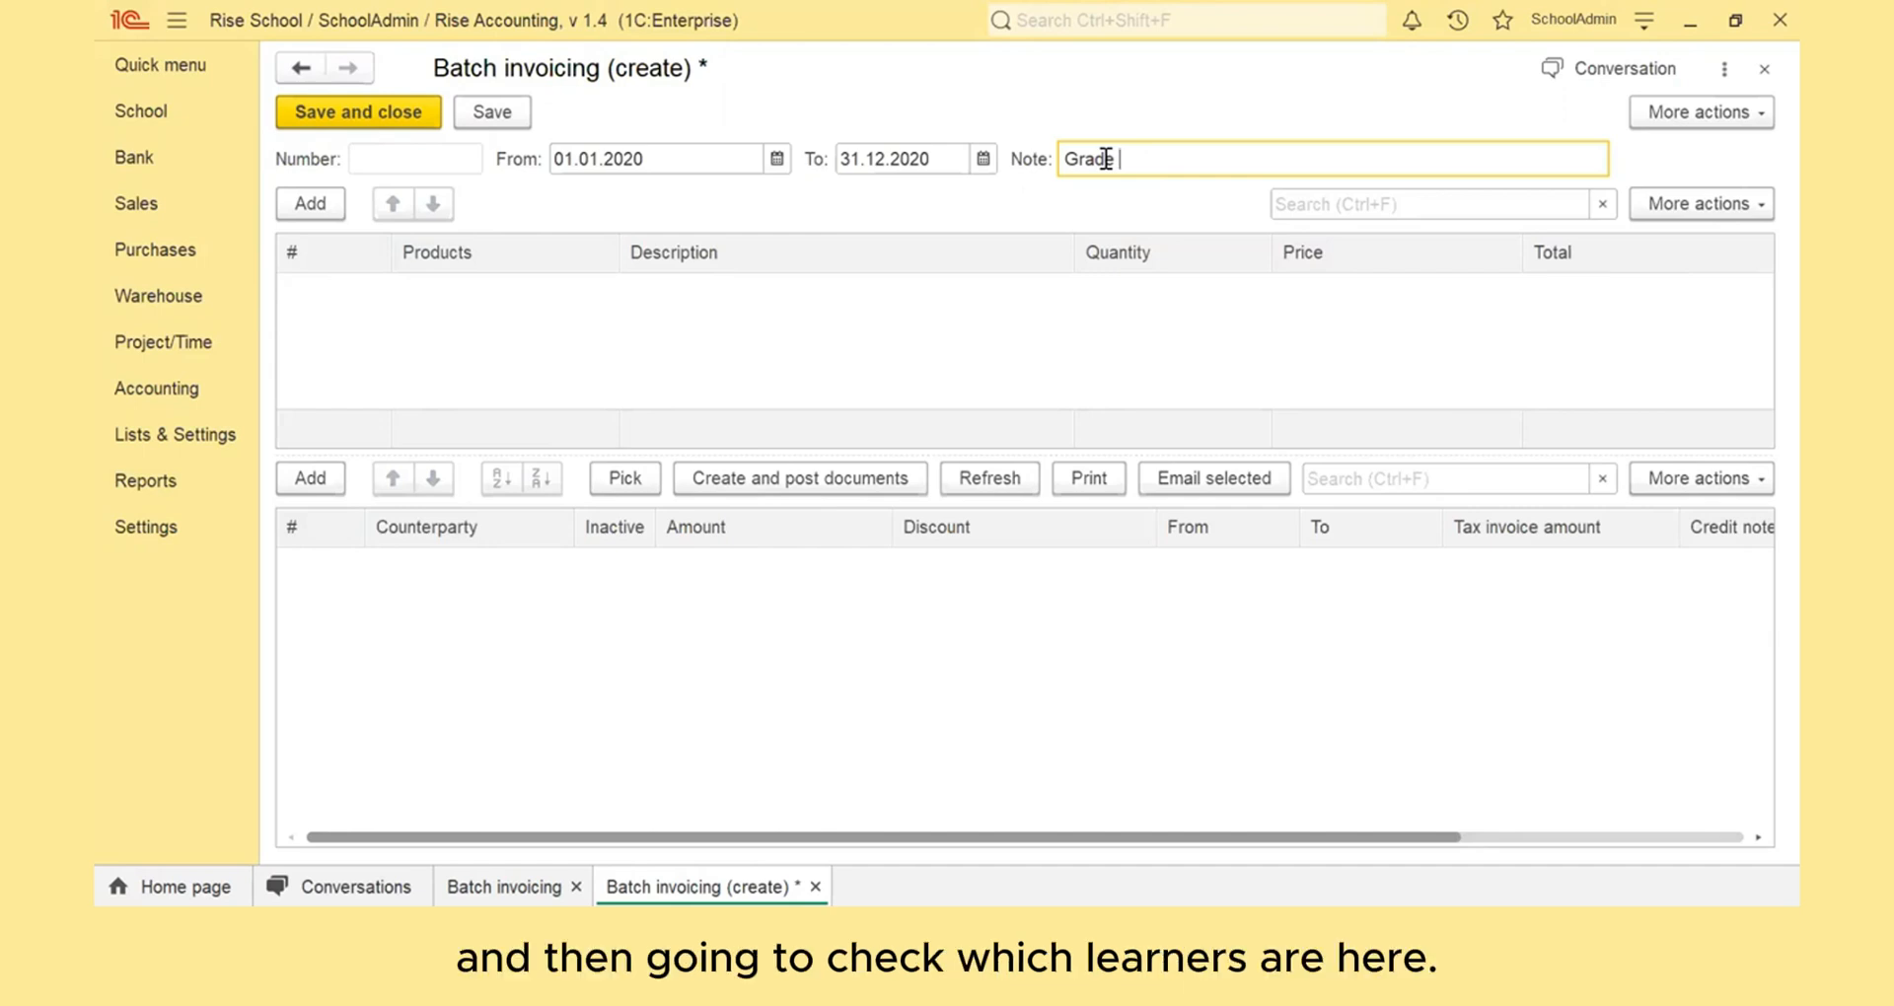
pyautogui.write('R')
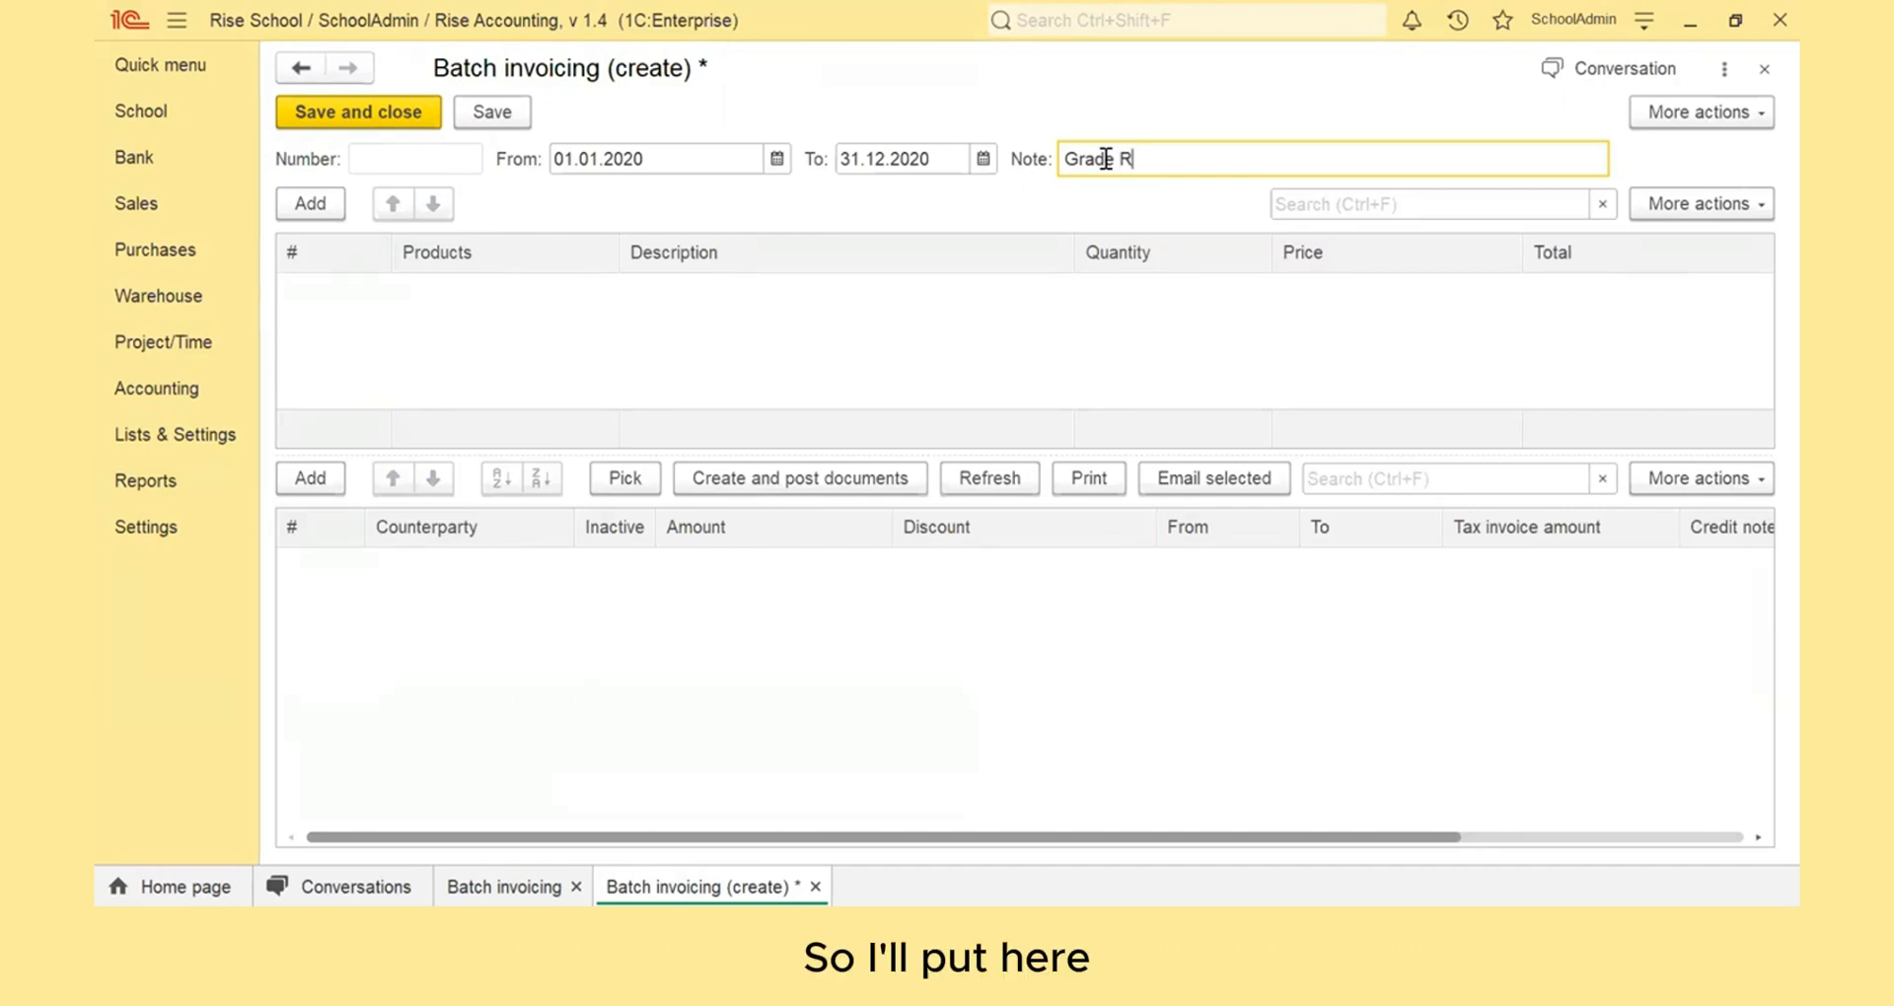
pyautogui.write(' S')
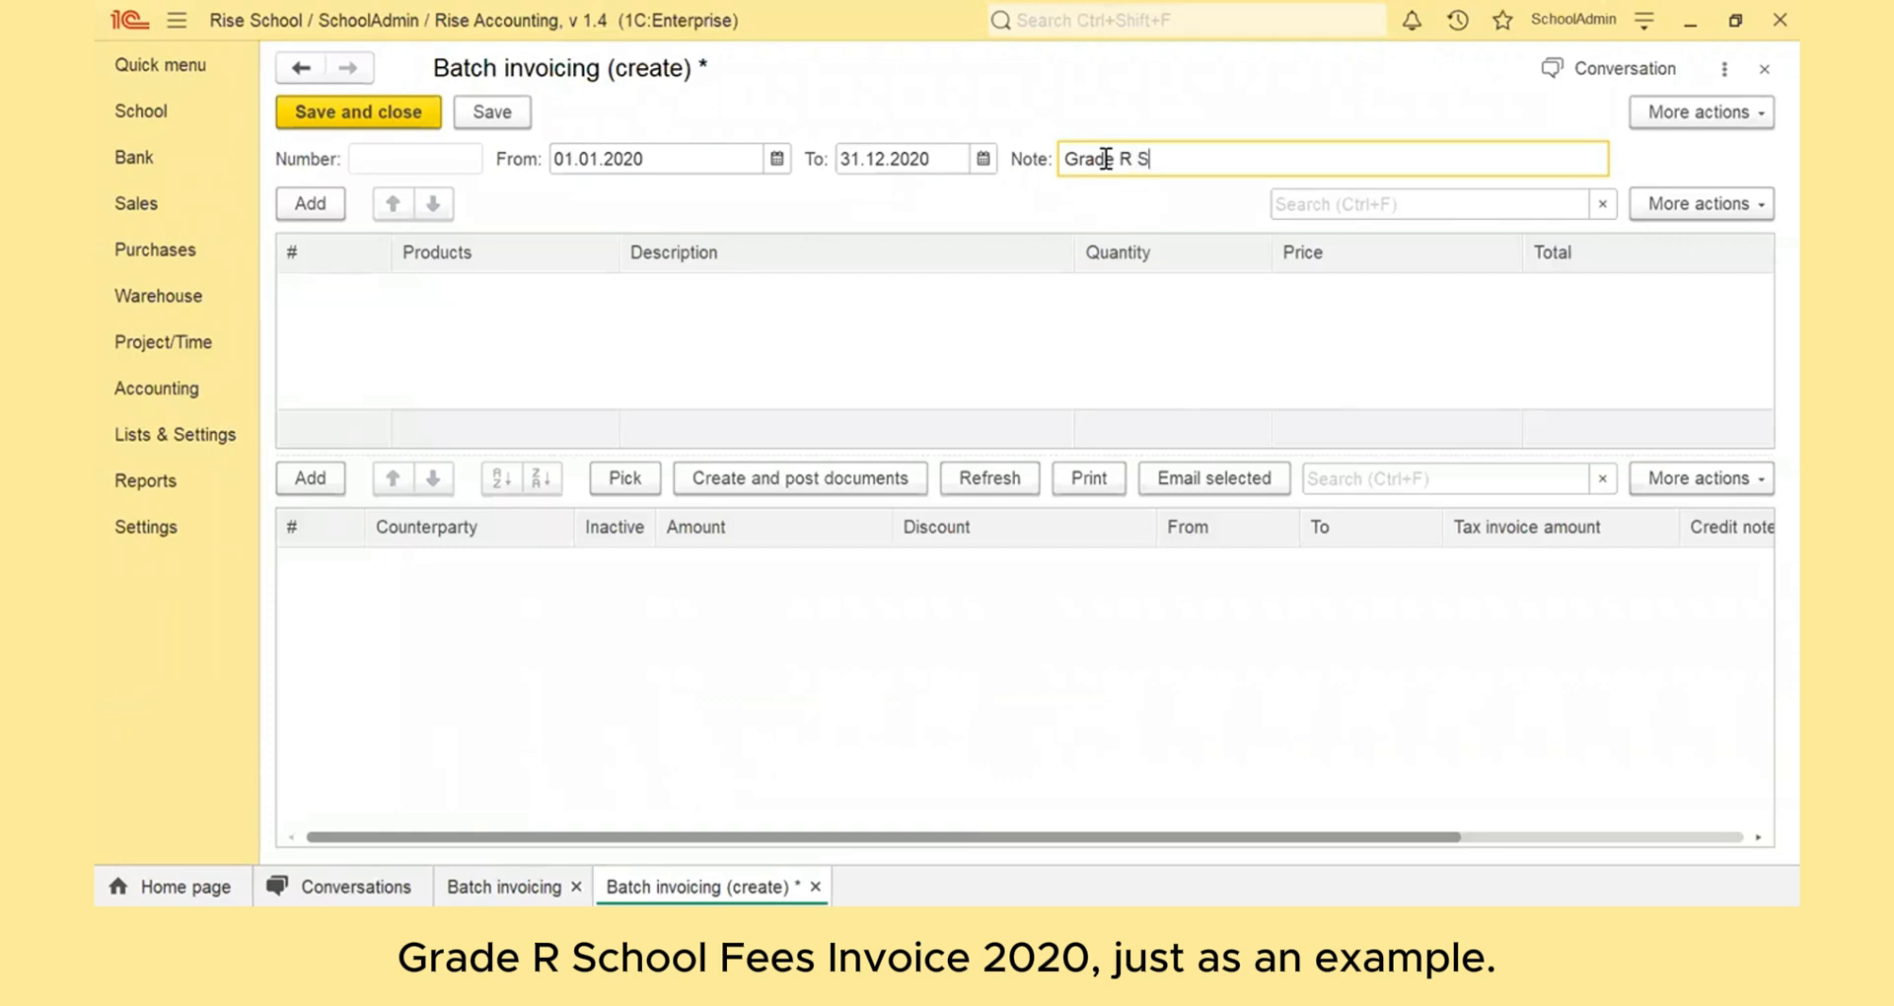
pyautogui.write('F Invoice 2020')
# Step: Add the product Grade R School Fees (GR SF) to the batch with a quantity of 1
pyautogui.click(312, 204)
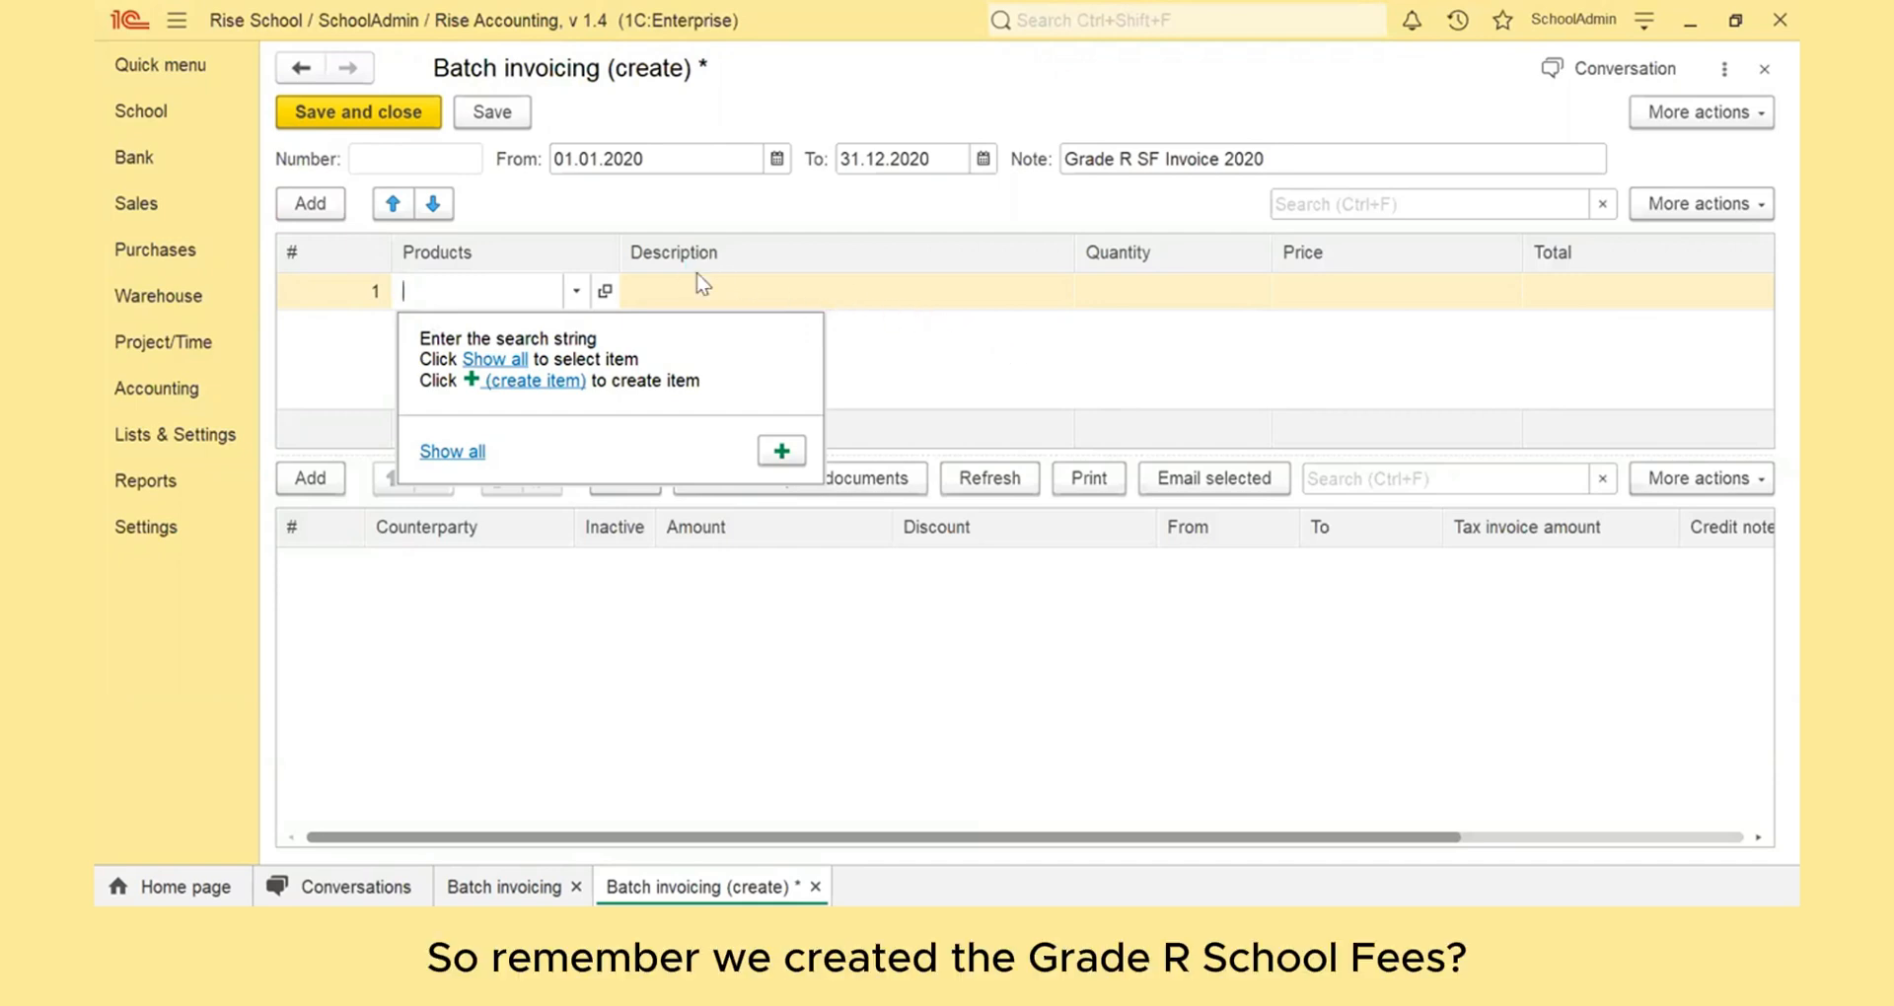
pyautogui.write('gr')
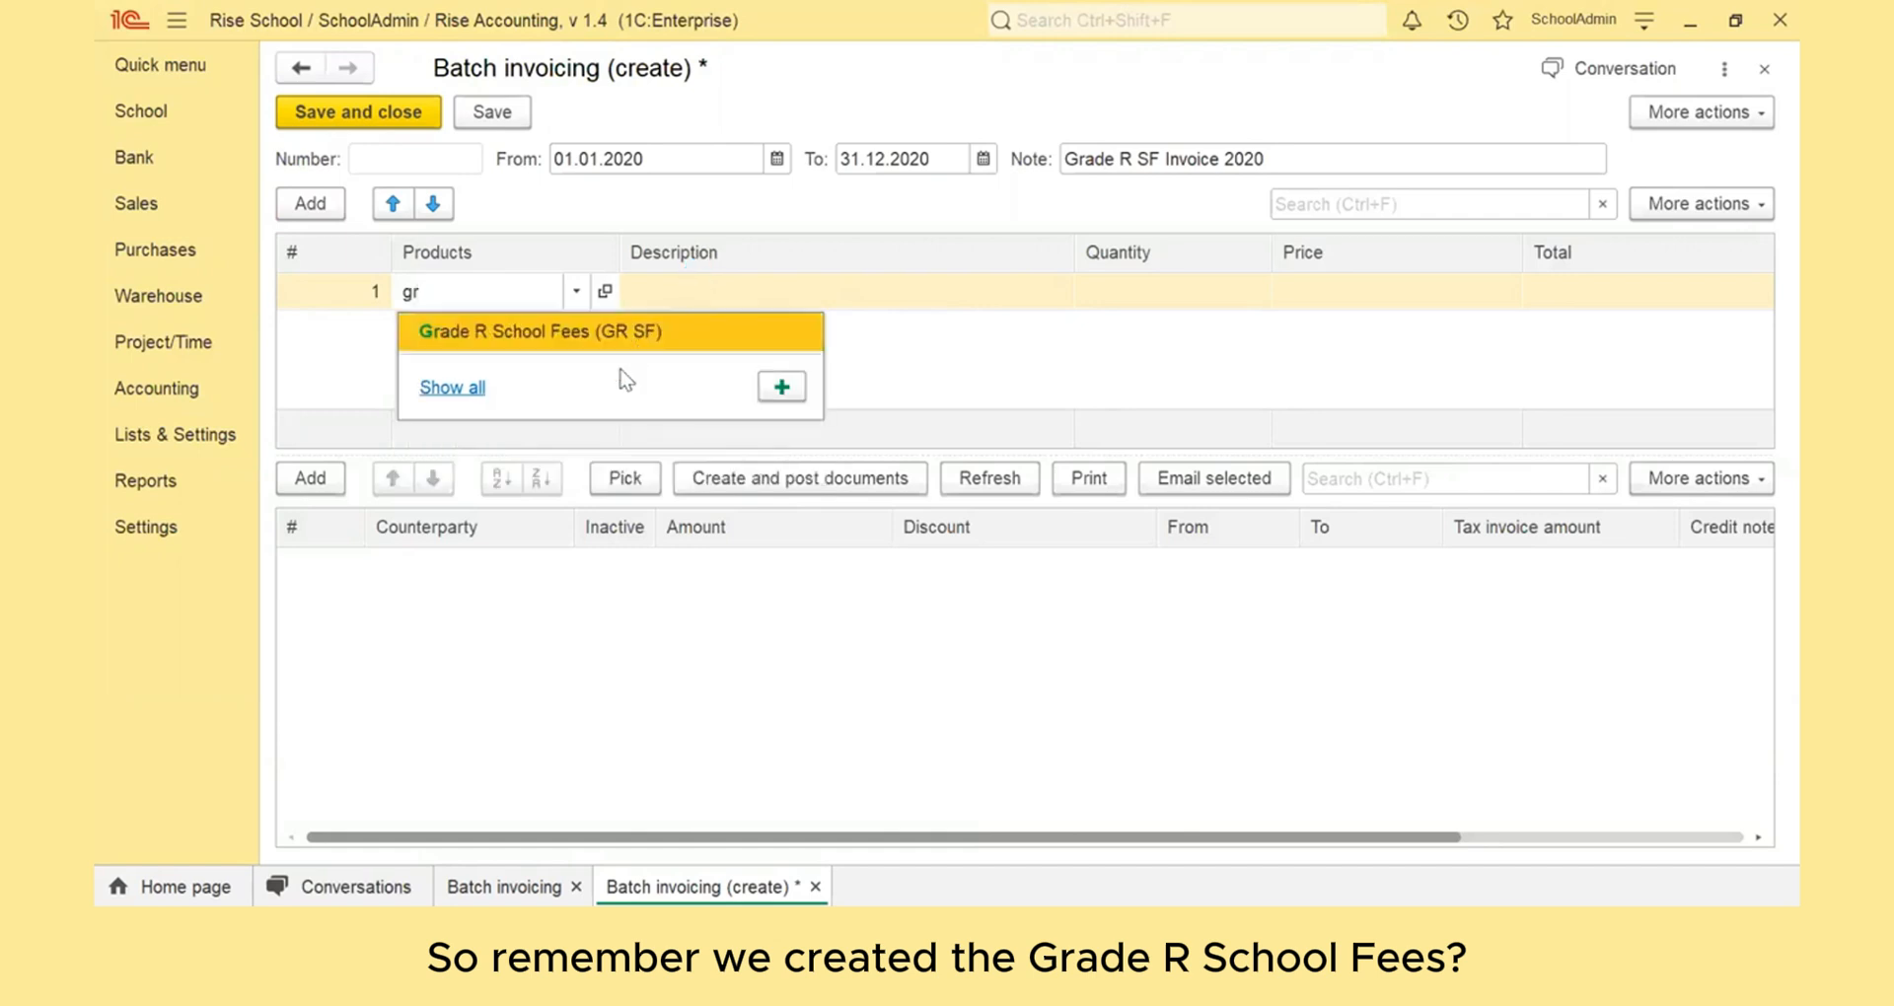
pyautogui.click(794, 334)
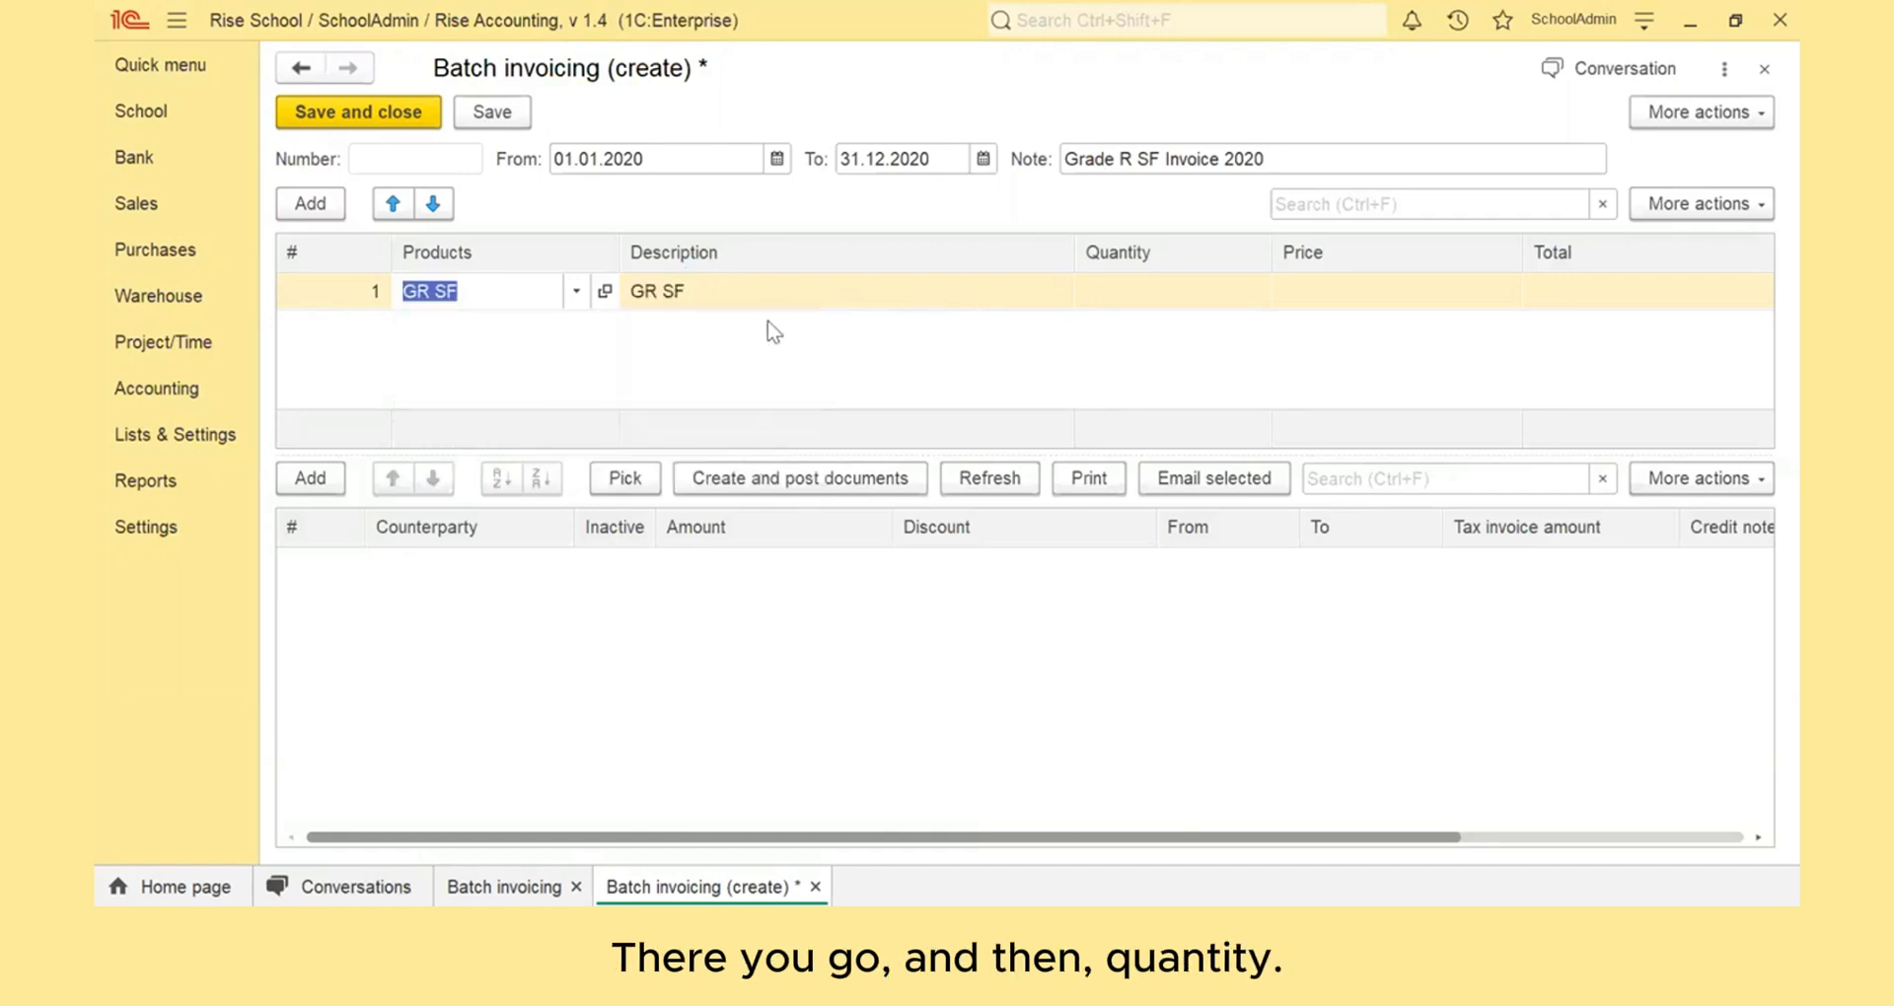
pyautogui.click(1137, 296)
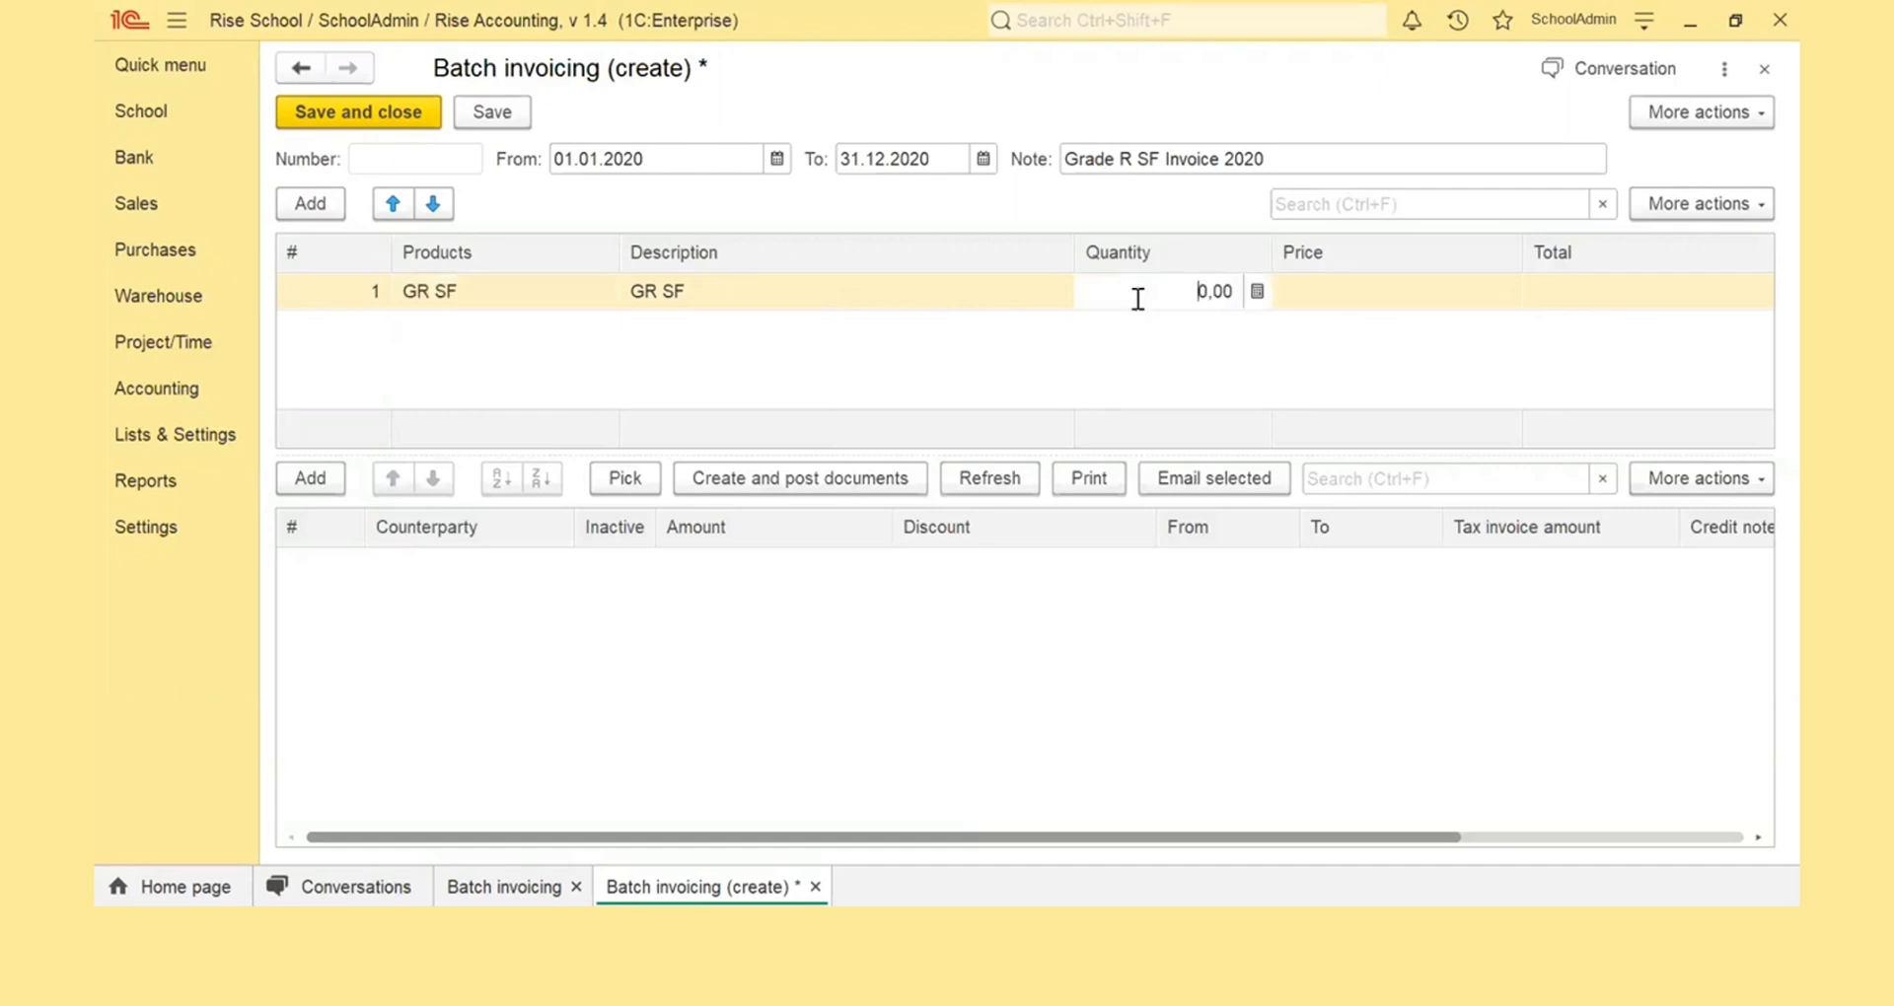
pyautogui.write('1')
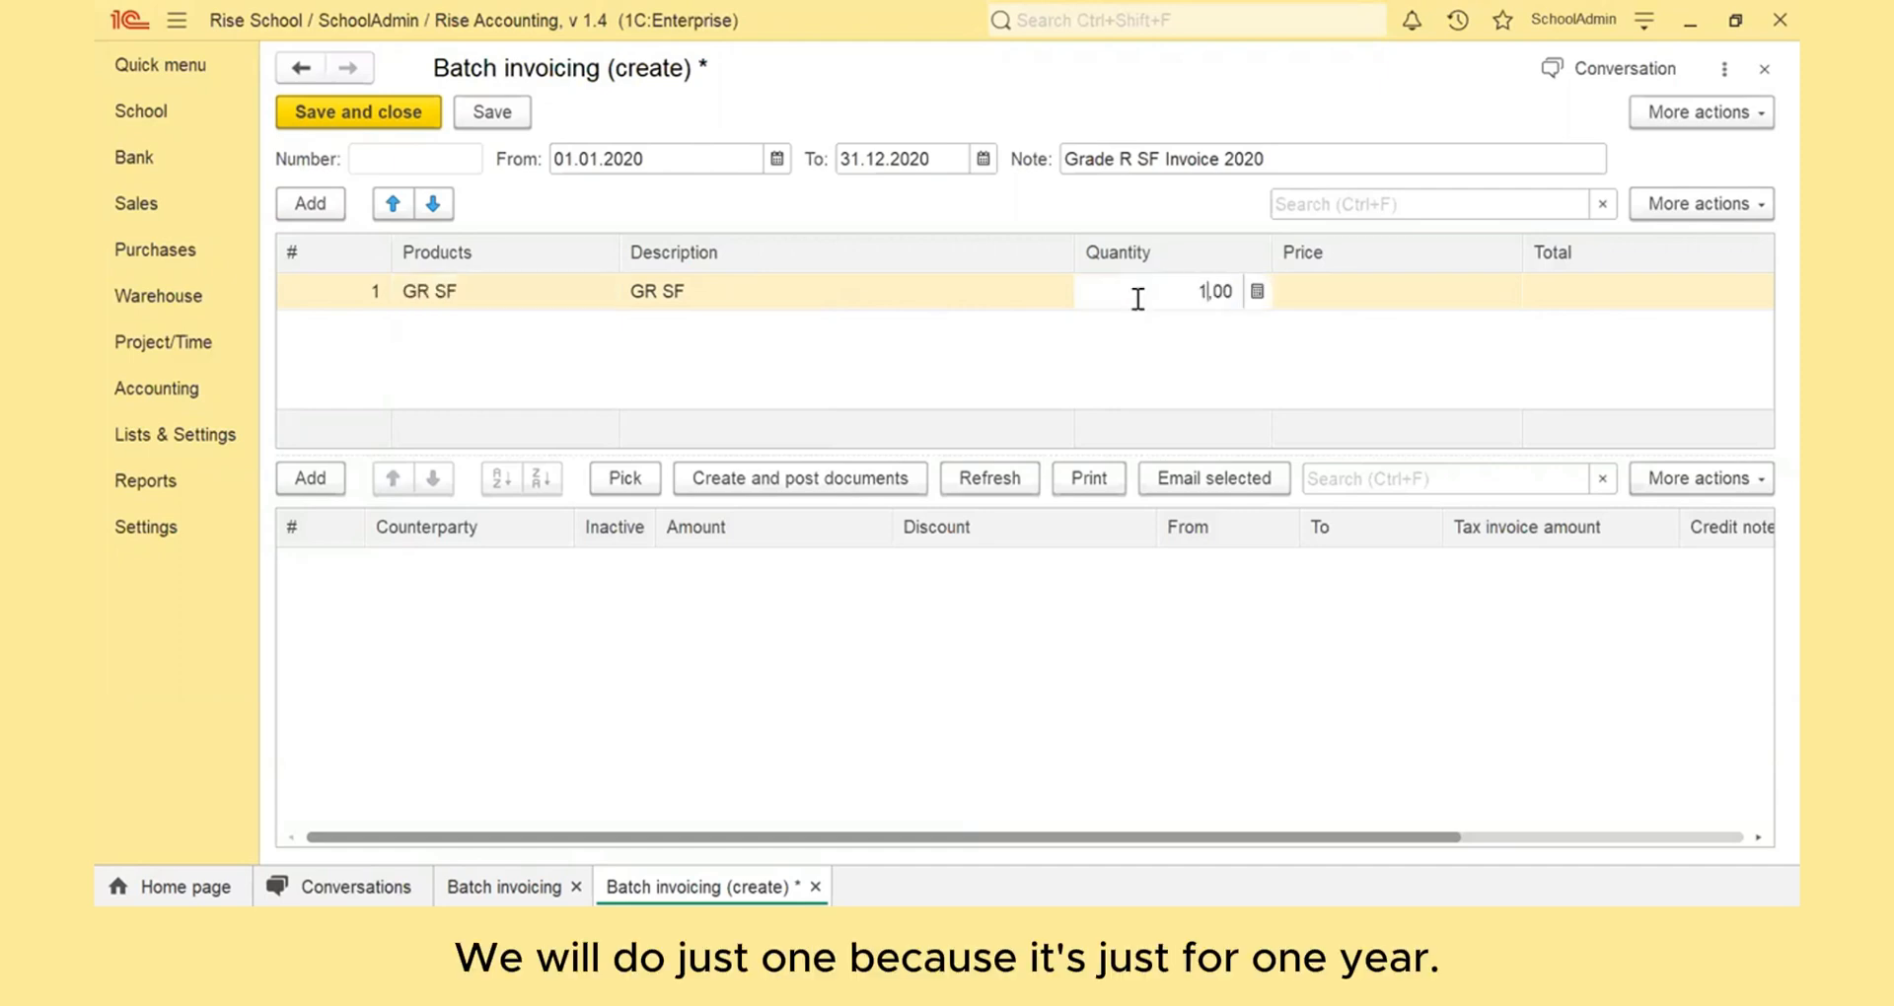
pyautogui.click(1205, 350)
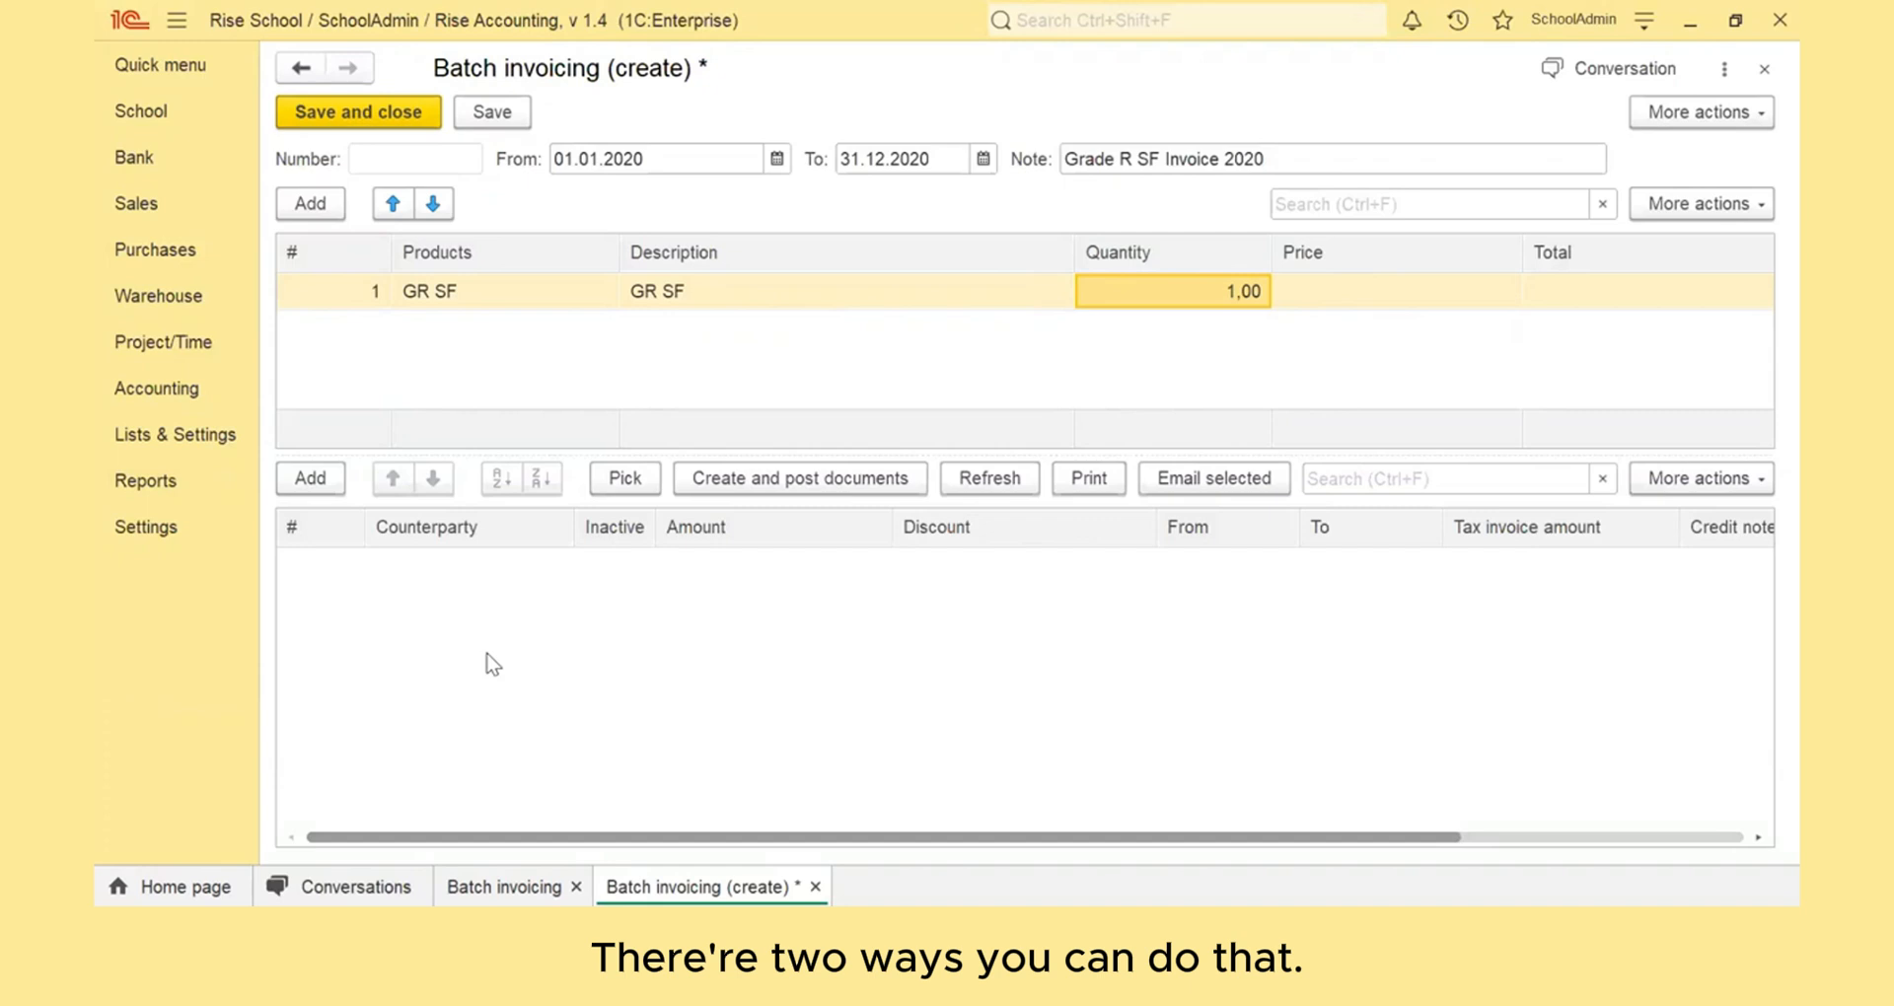
pyautogui.click(317, 477)
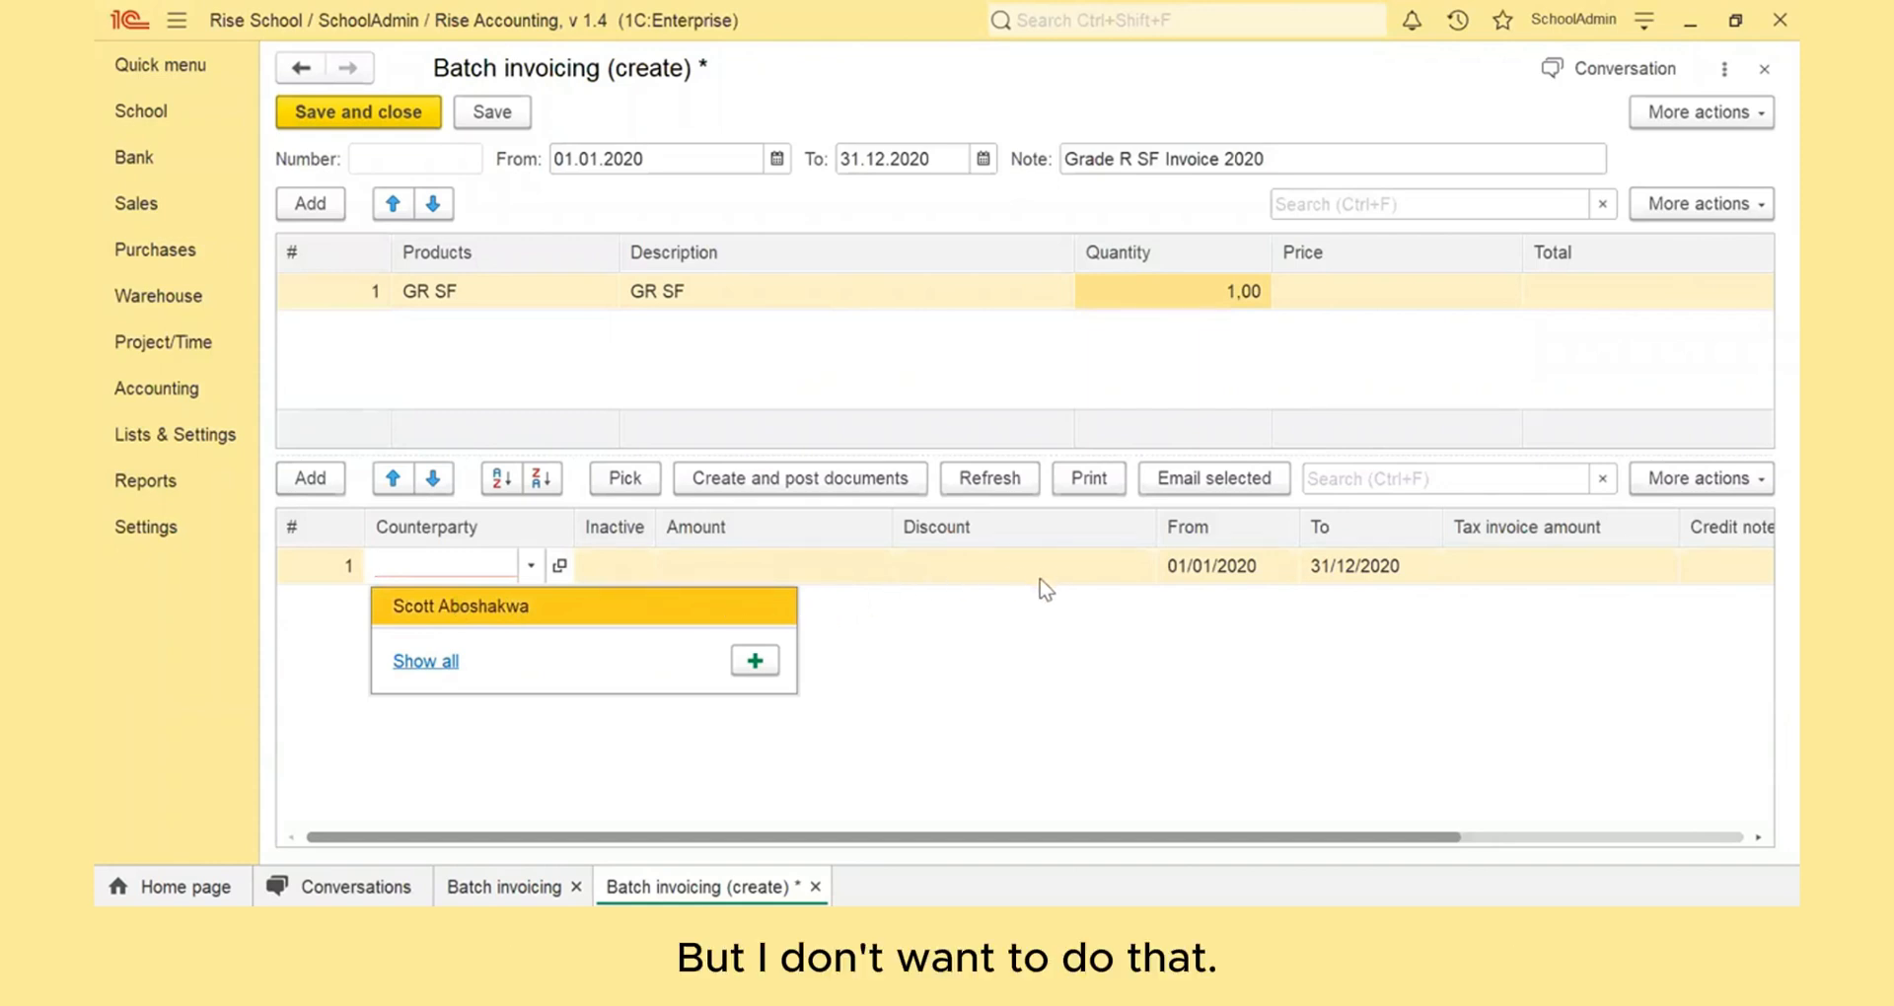
pyautogui.click(315, 565)
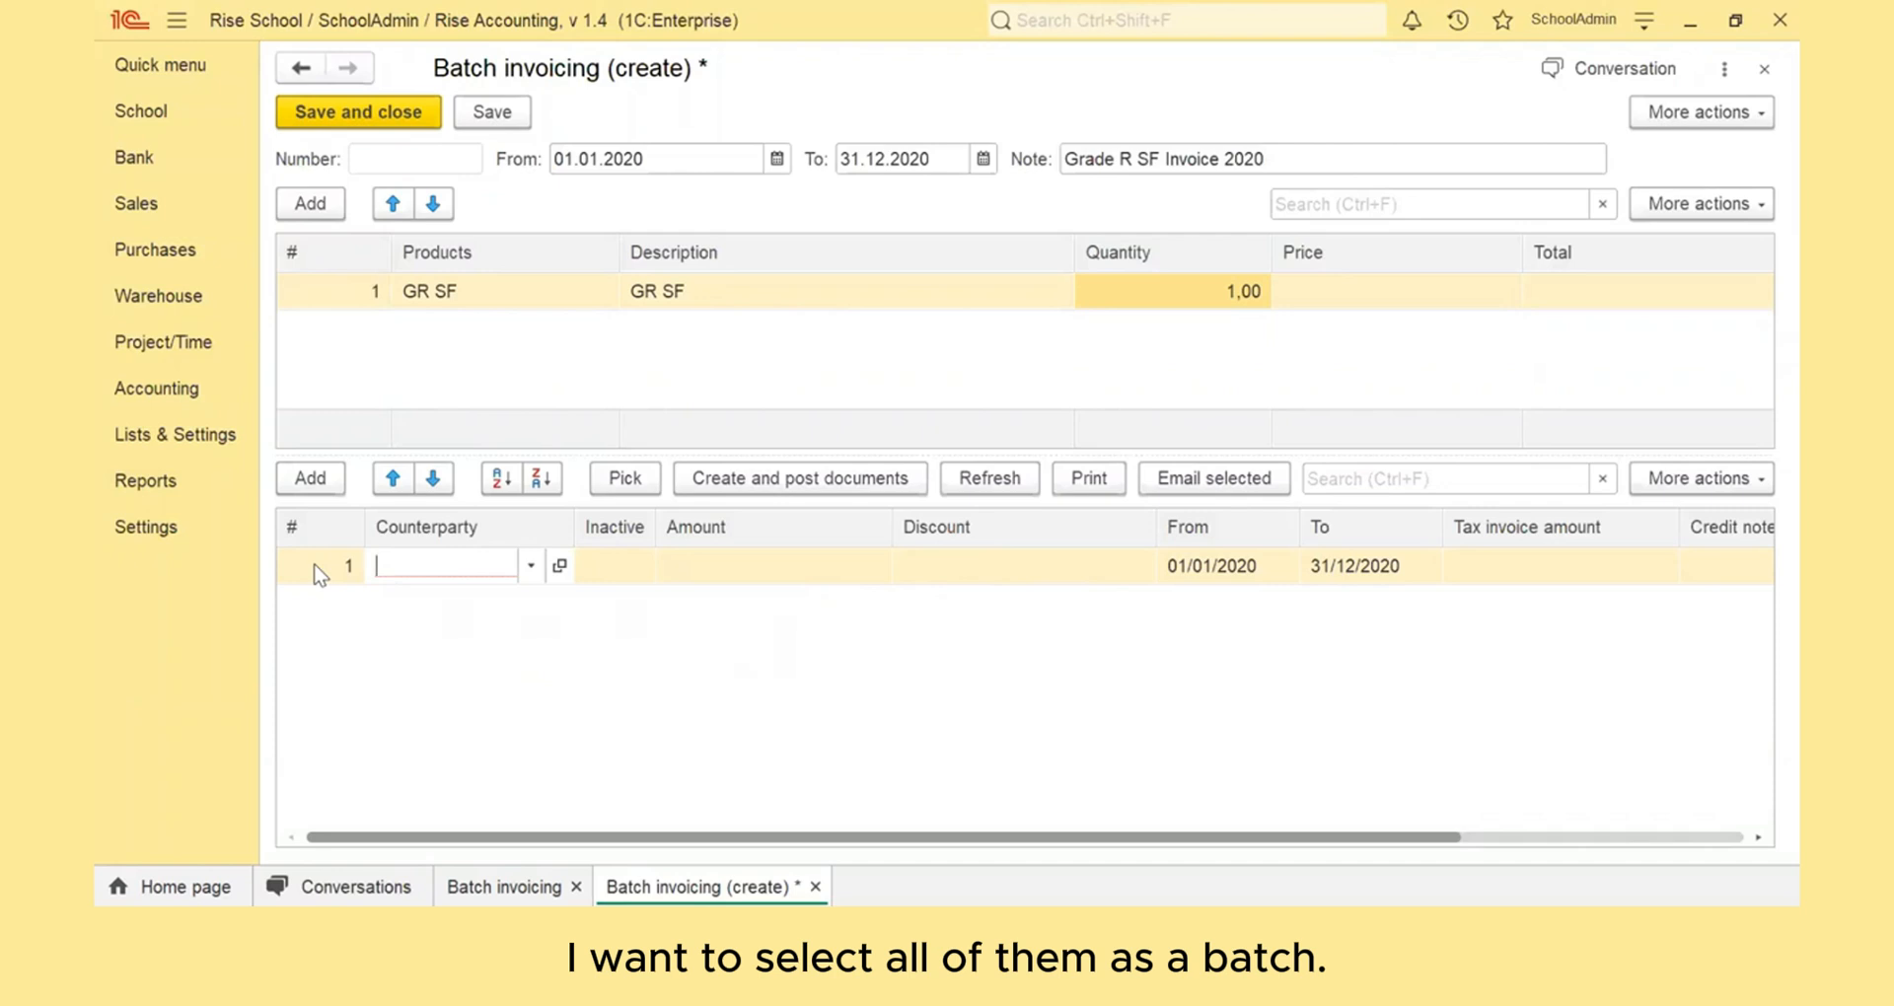
pyautogui.click(316, 570)
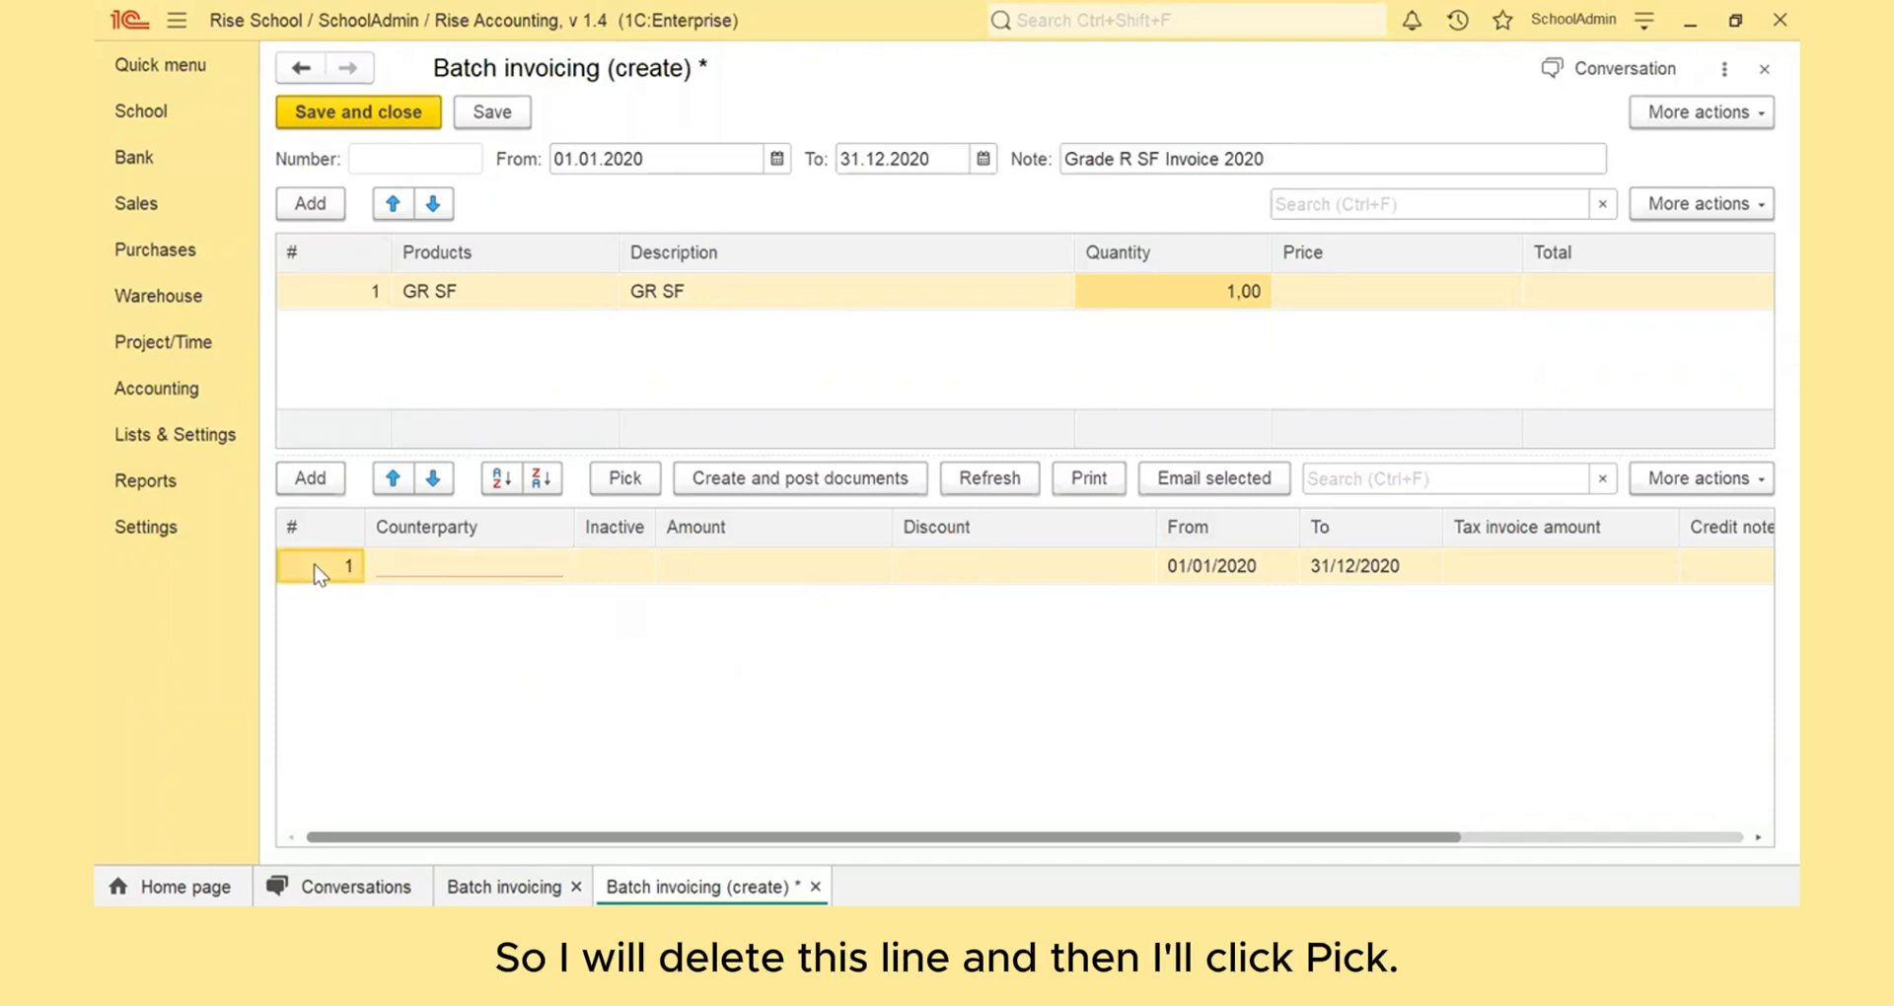
pyautogui.press('Delete')
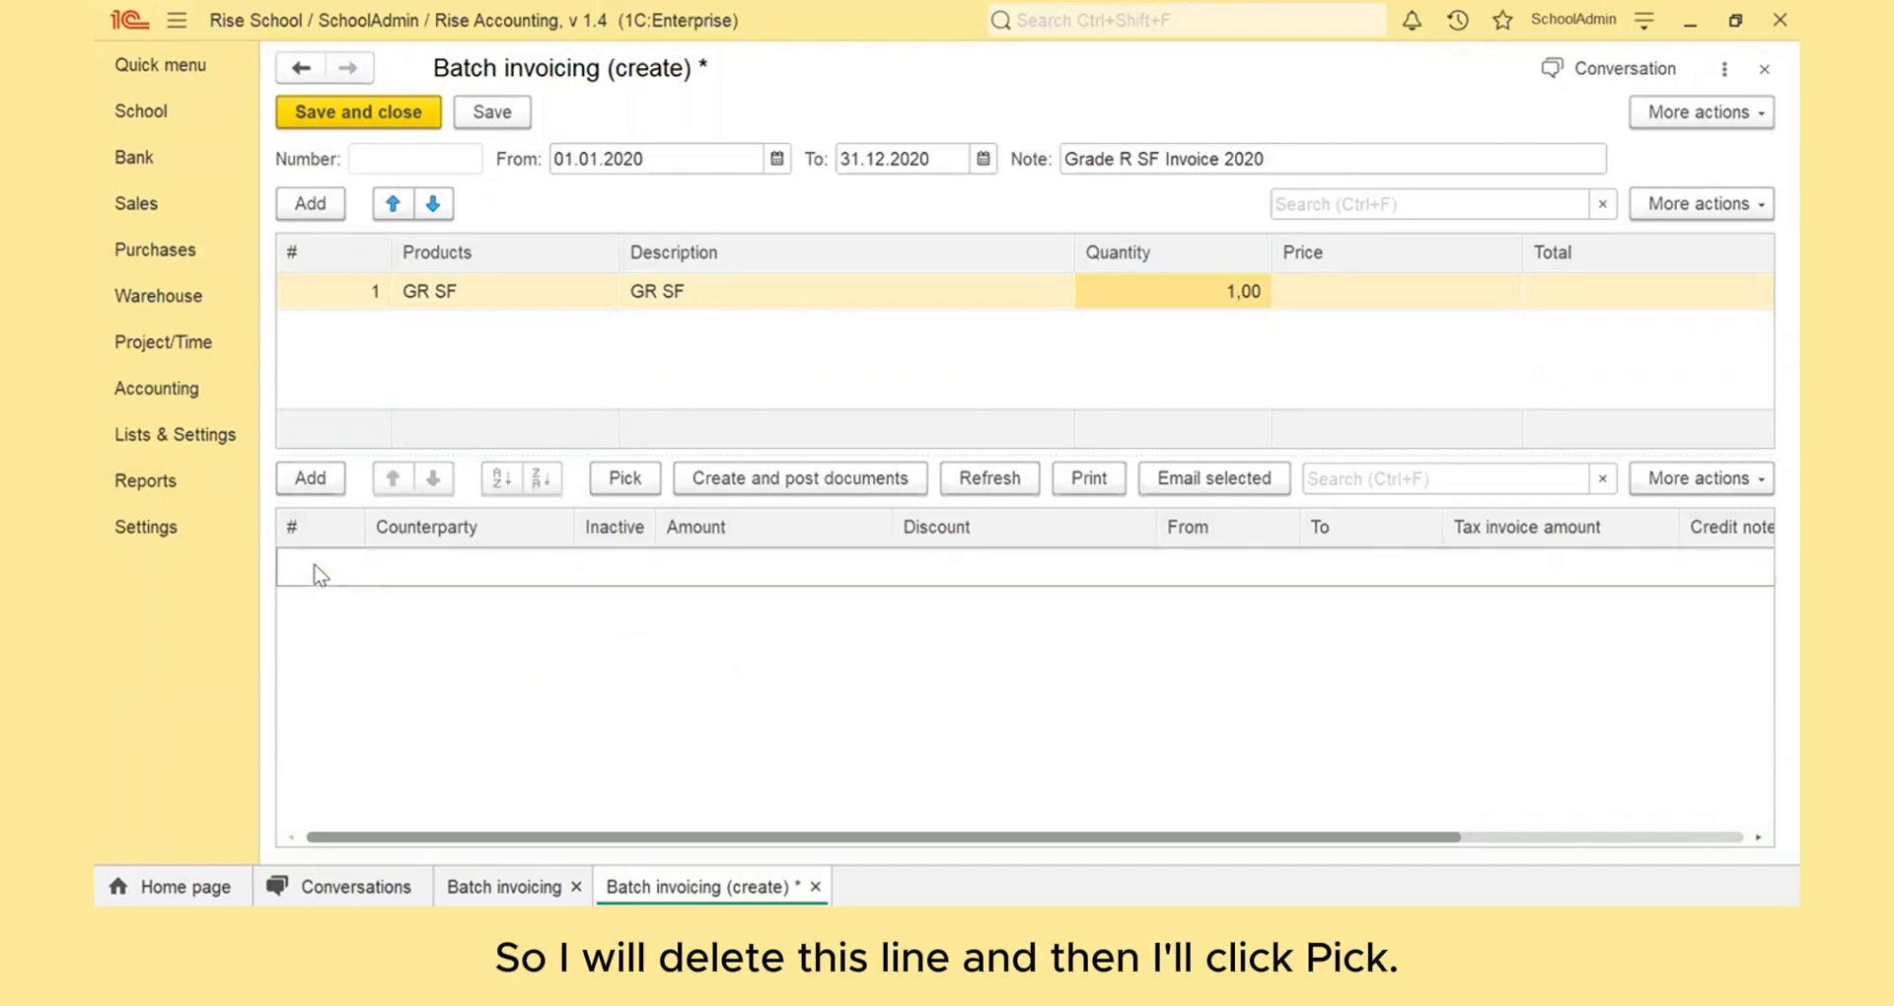
# Step: Pick counterparties for the batch by filtering on grade R and adding all of the matching learners
pyautogui.click(617, 477)
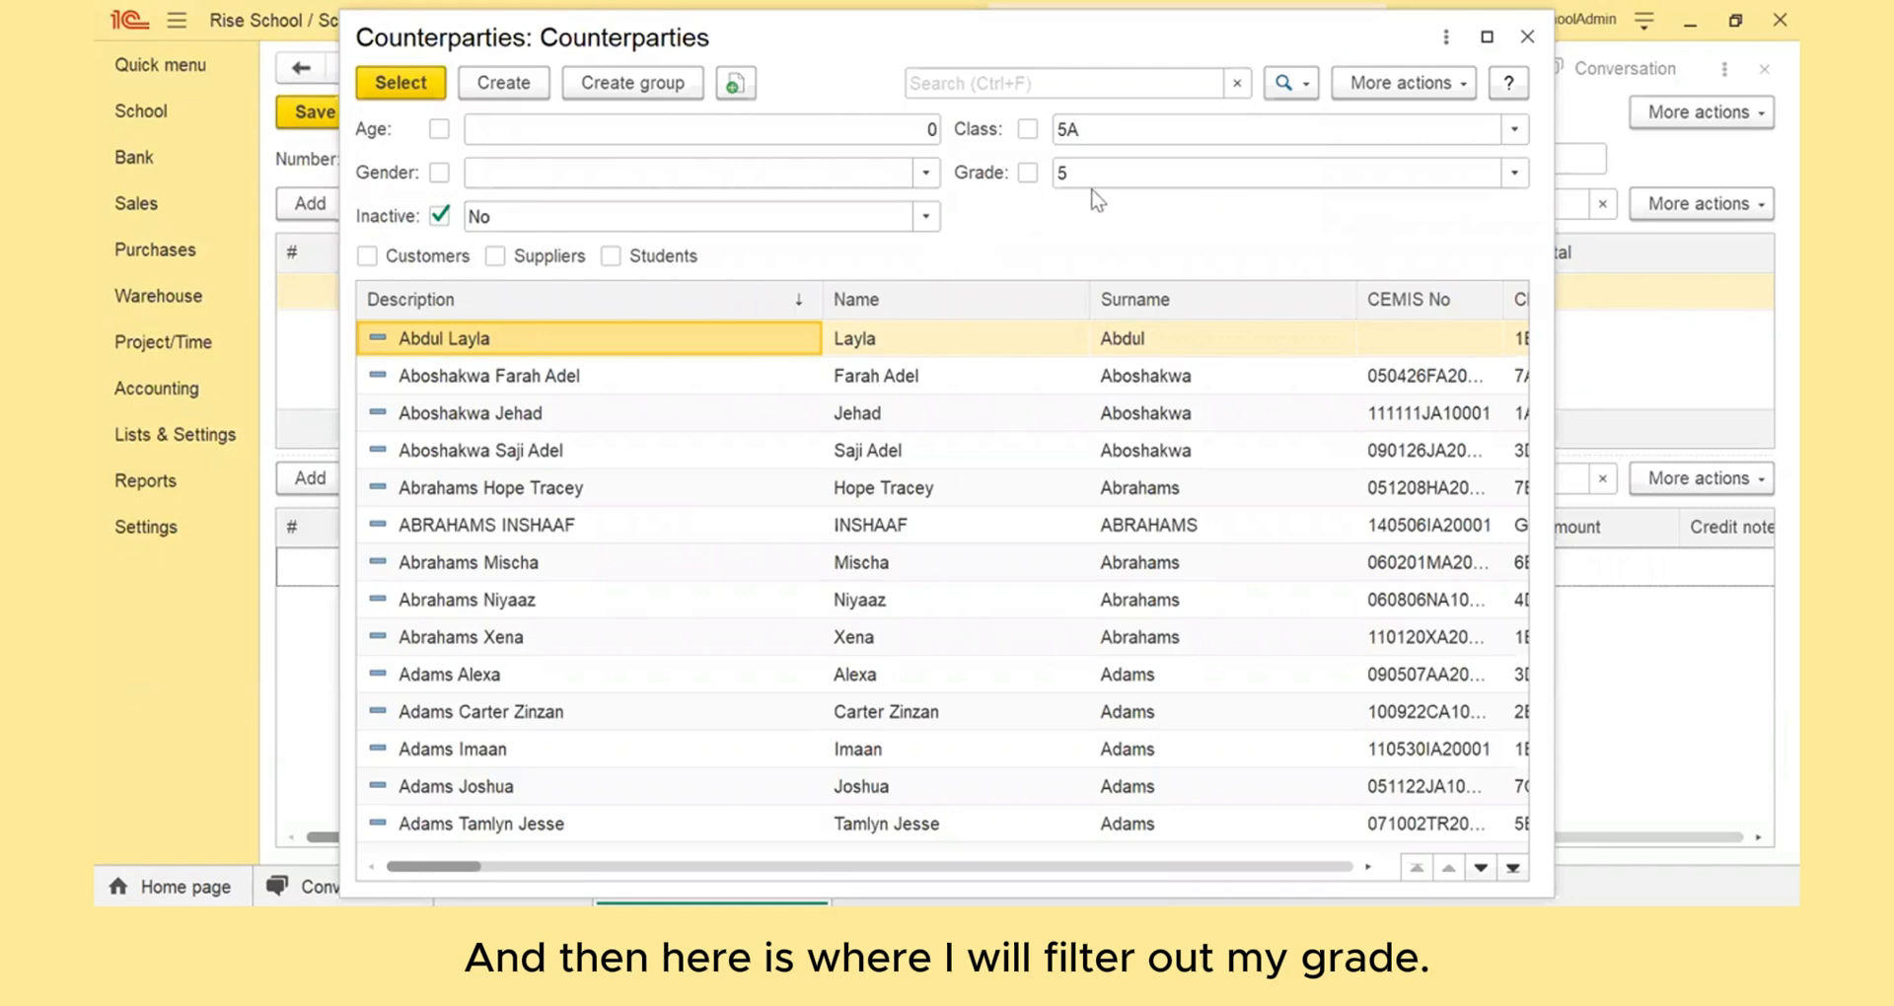
pyautogui.click(1148, 178)
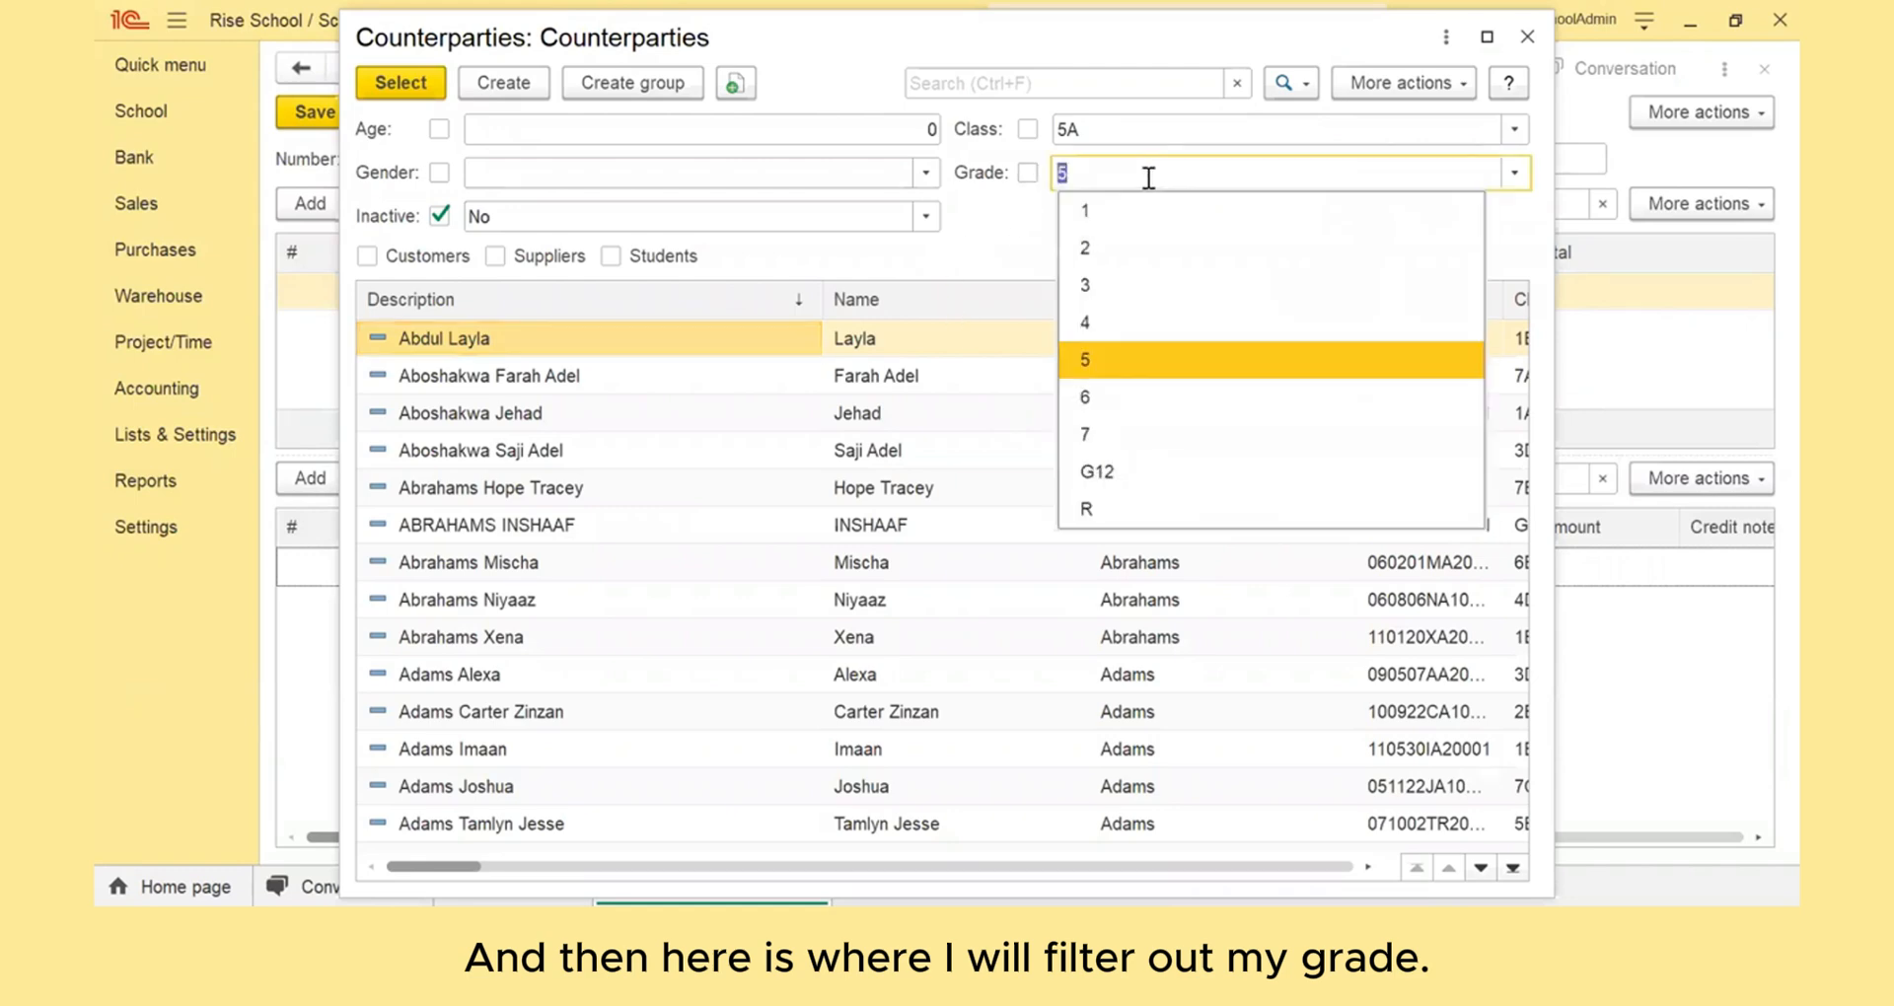
pyautogui.click(1116, 507)
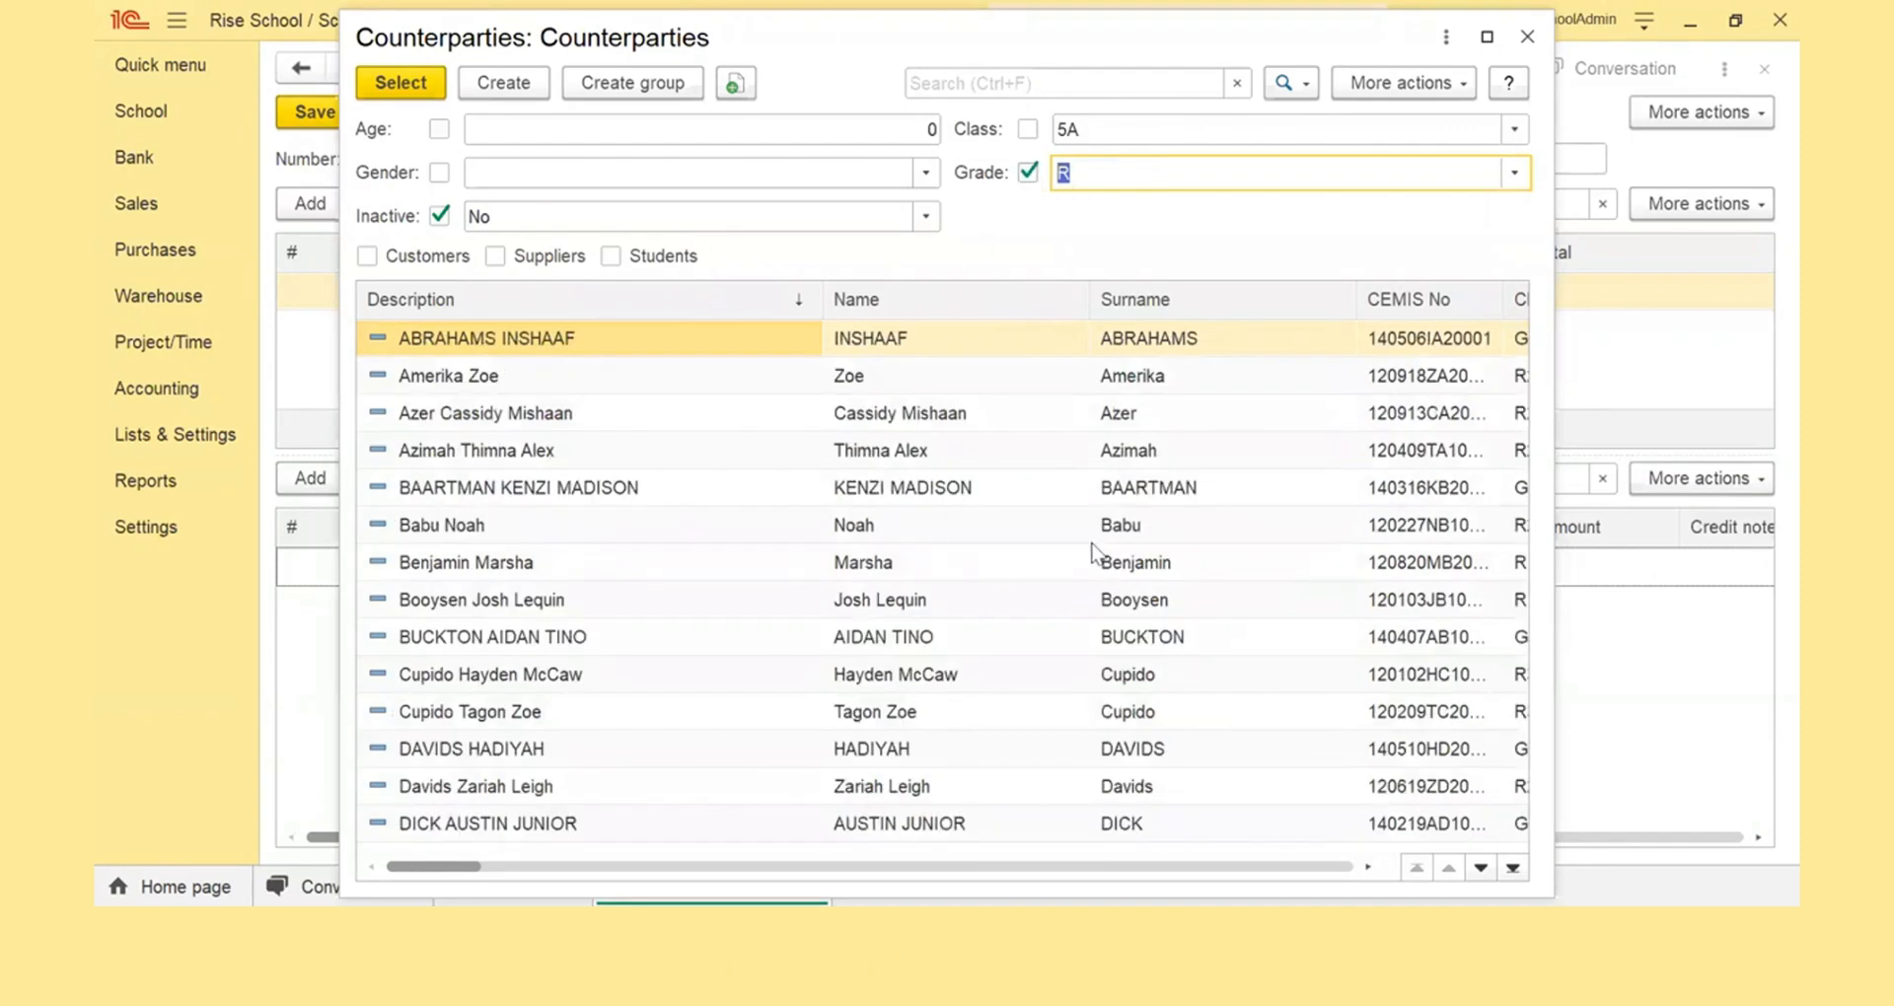
pyautogui.scroll(-20, 1083, 534)
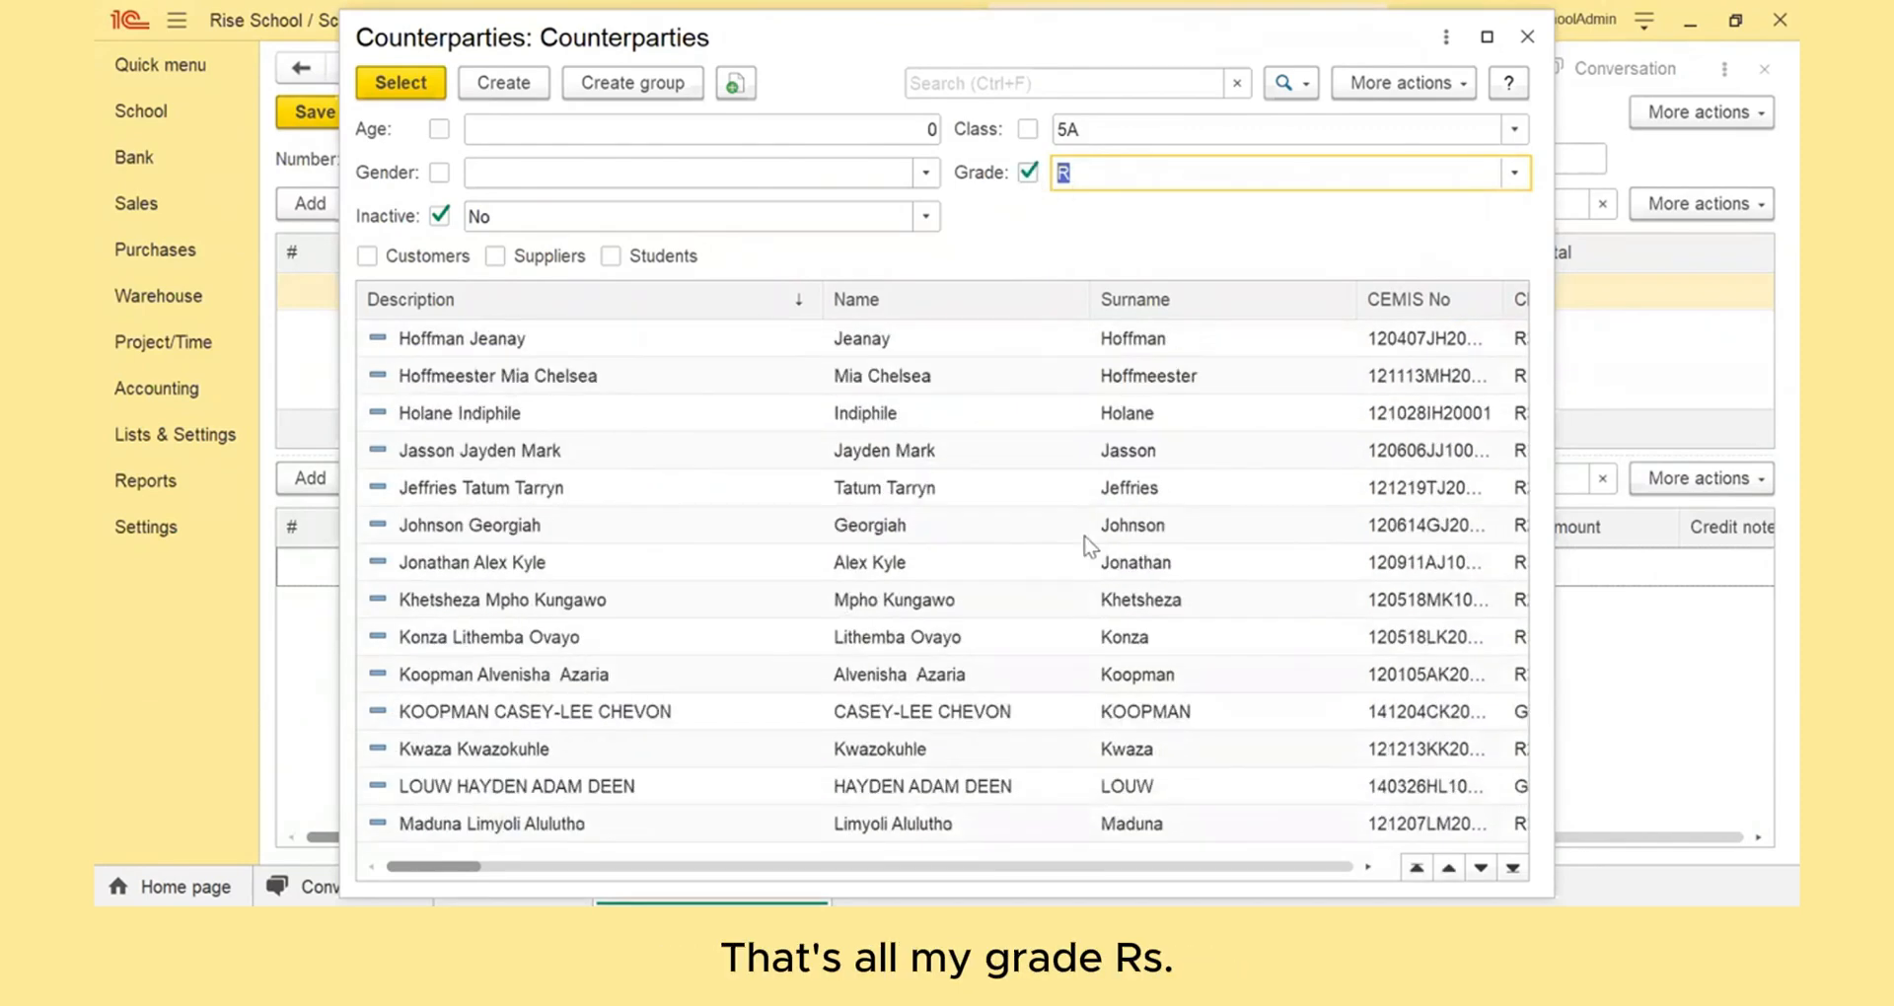
pyautogui.scroll(-5, 1083, 541)
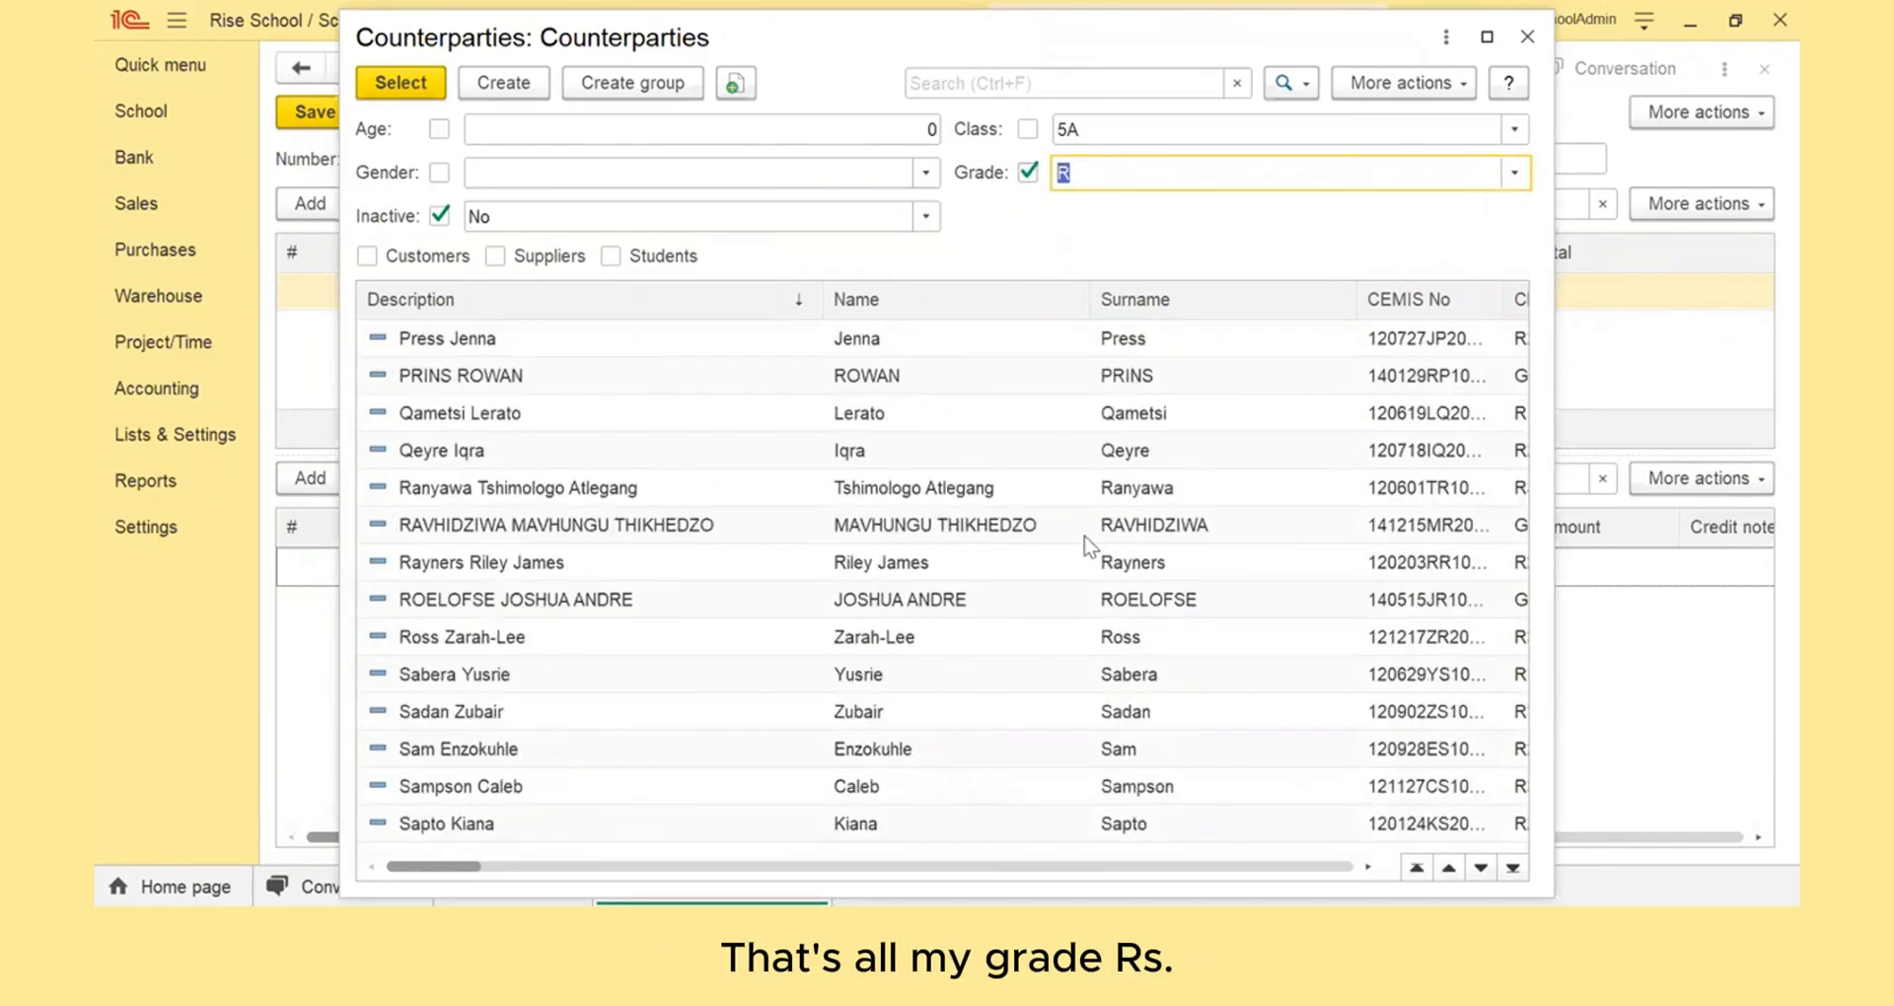
pyautogui.click(647, 420)
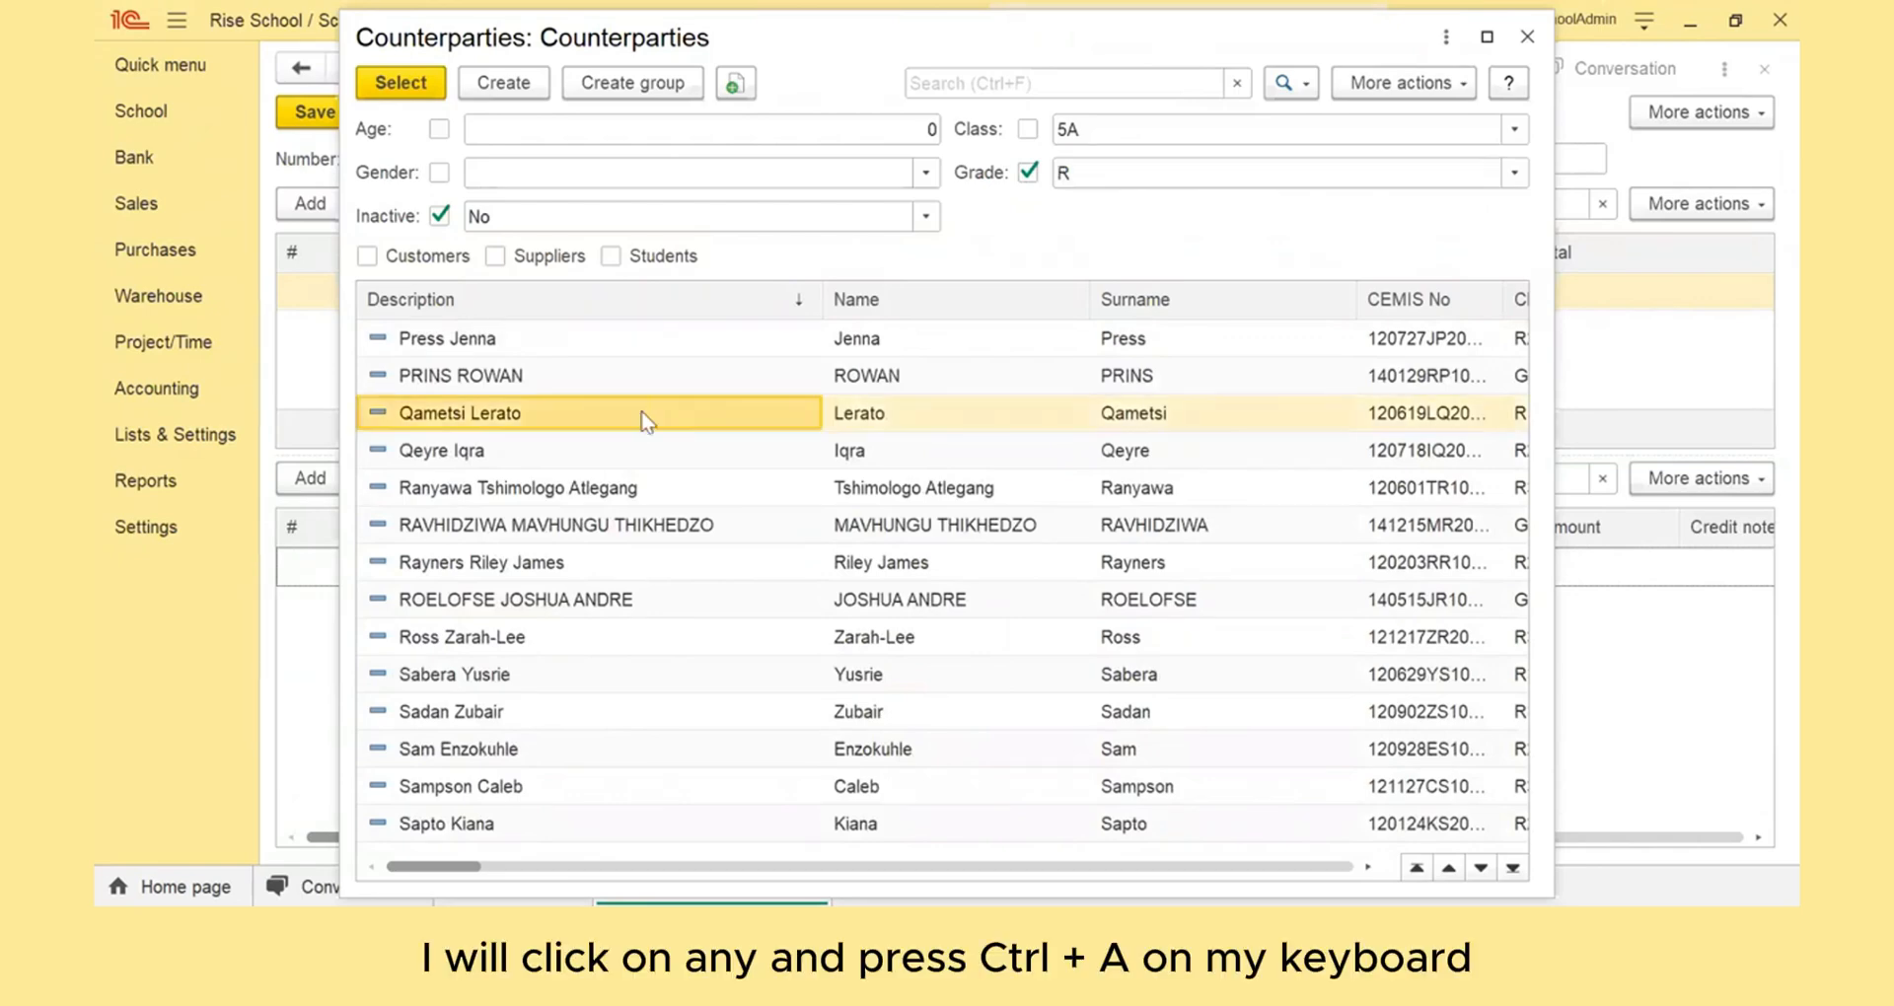
pyautogui.hotkey('ctrl', 'a')
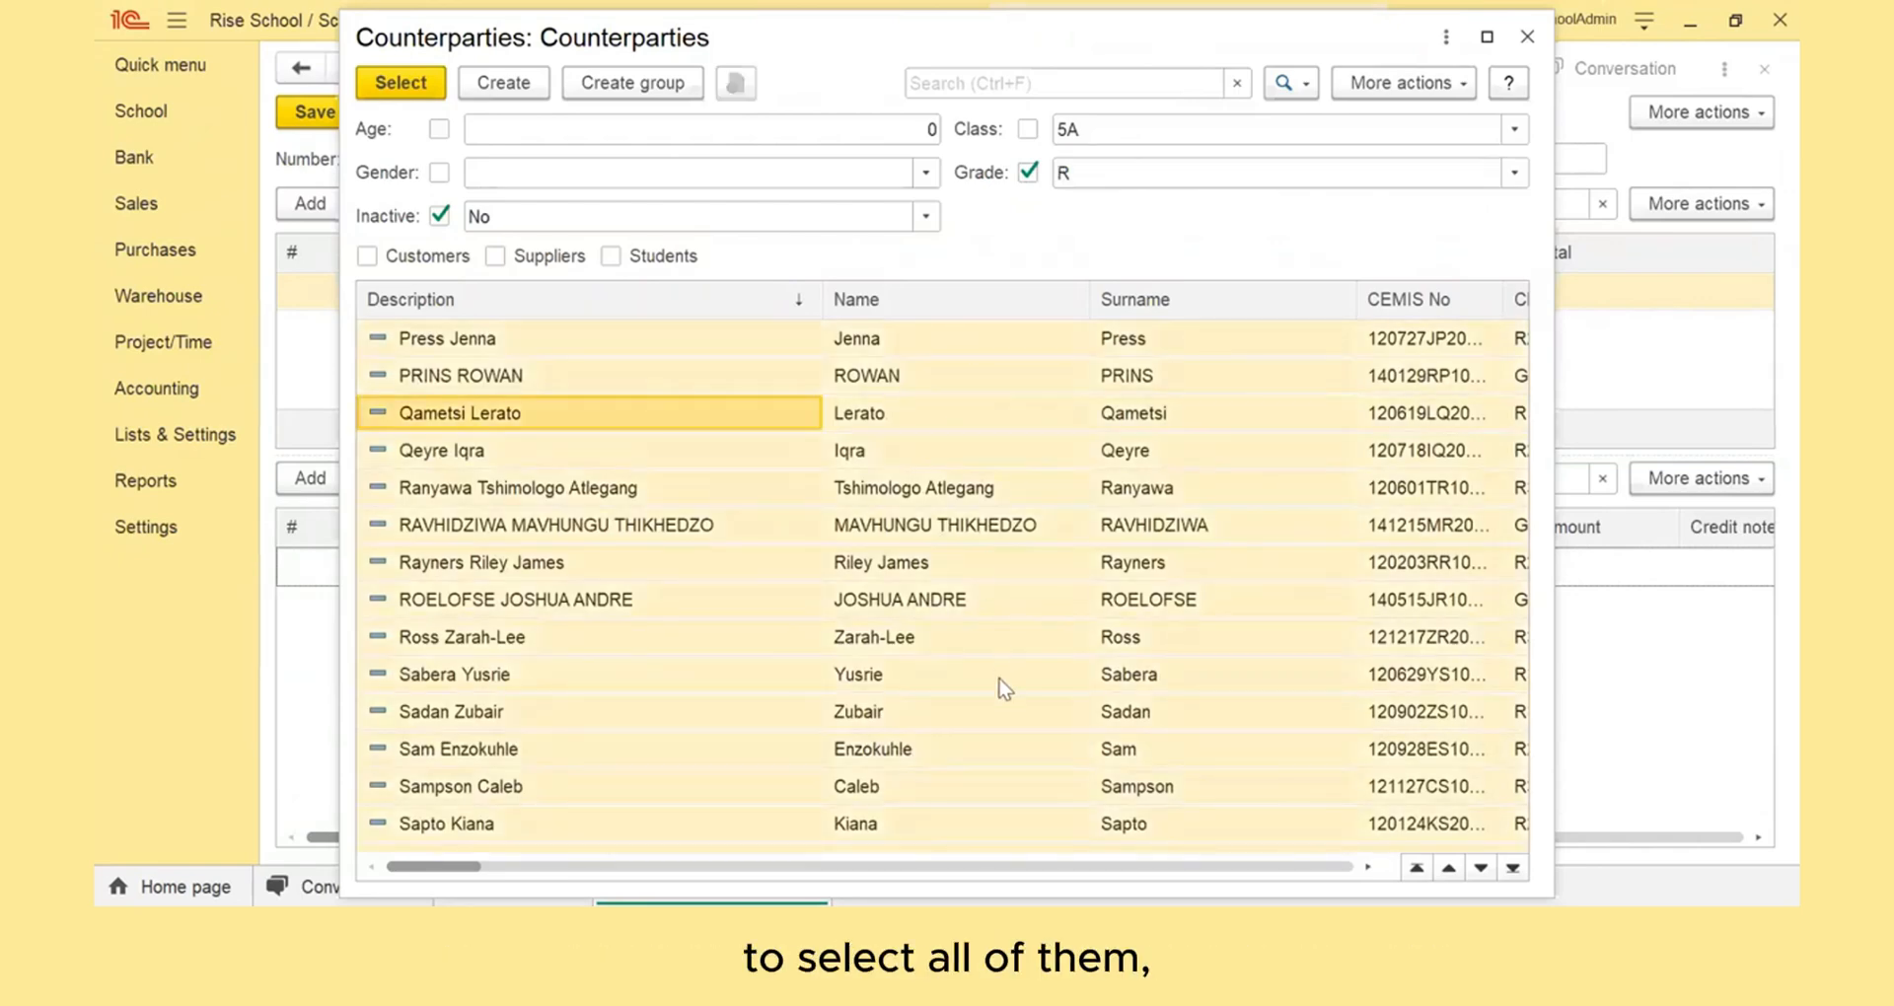
pyautogui.click(398, 87)
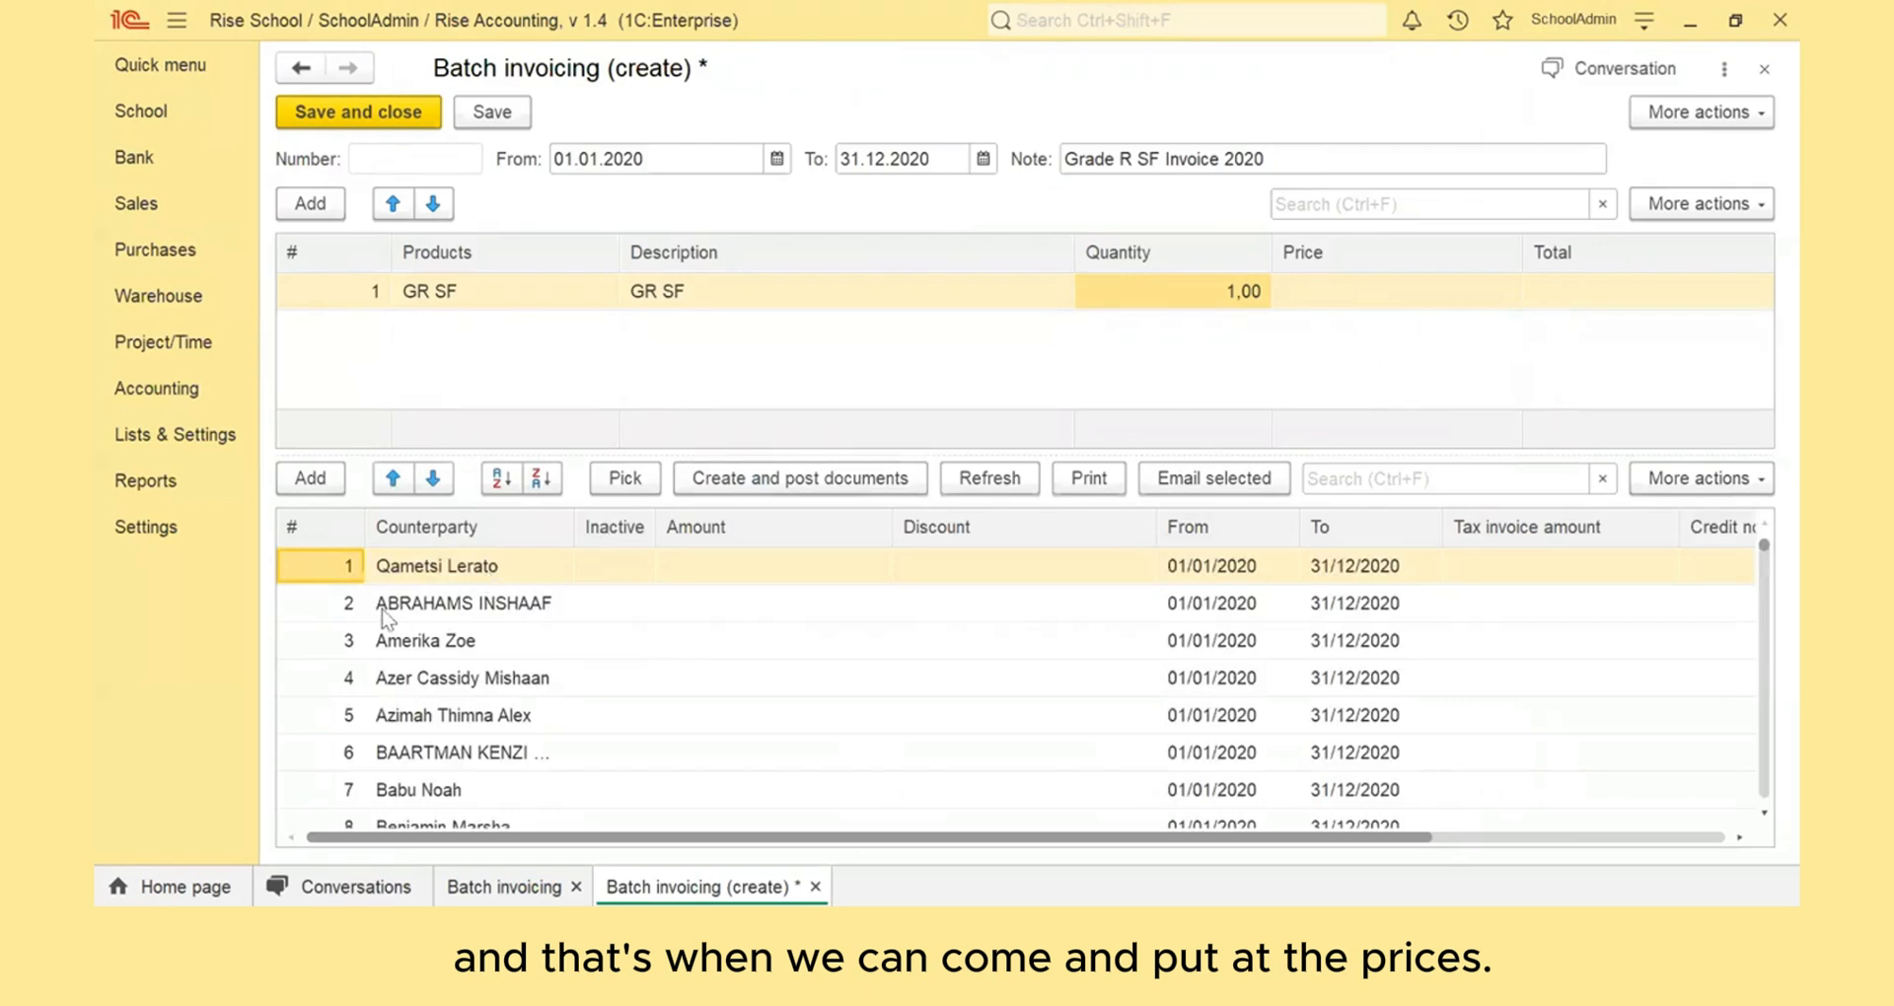
# Step: Set the GR SF product's price to 1000 and create and post the invoice documents for the listed learners
pyautogui.doubleClick(1383, 303)
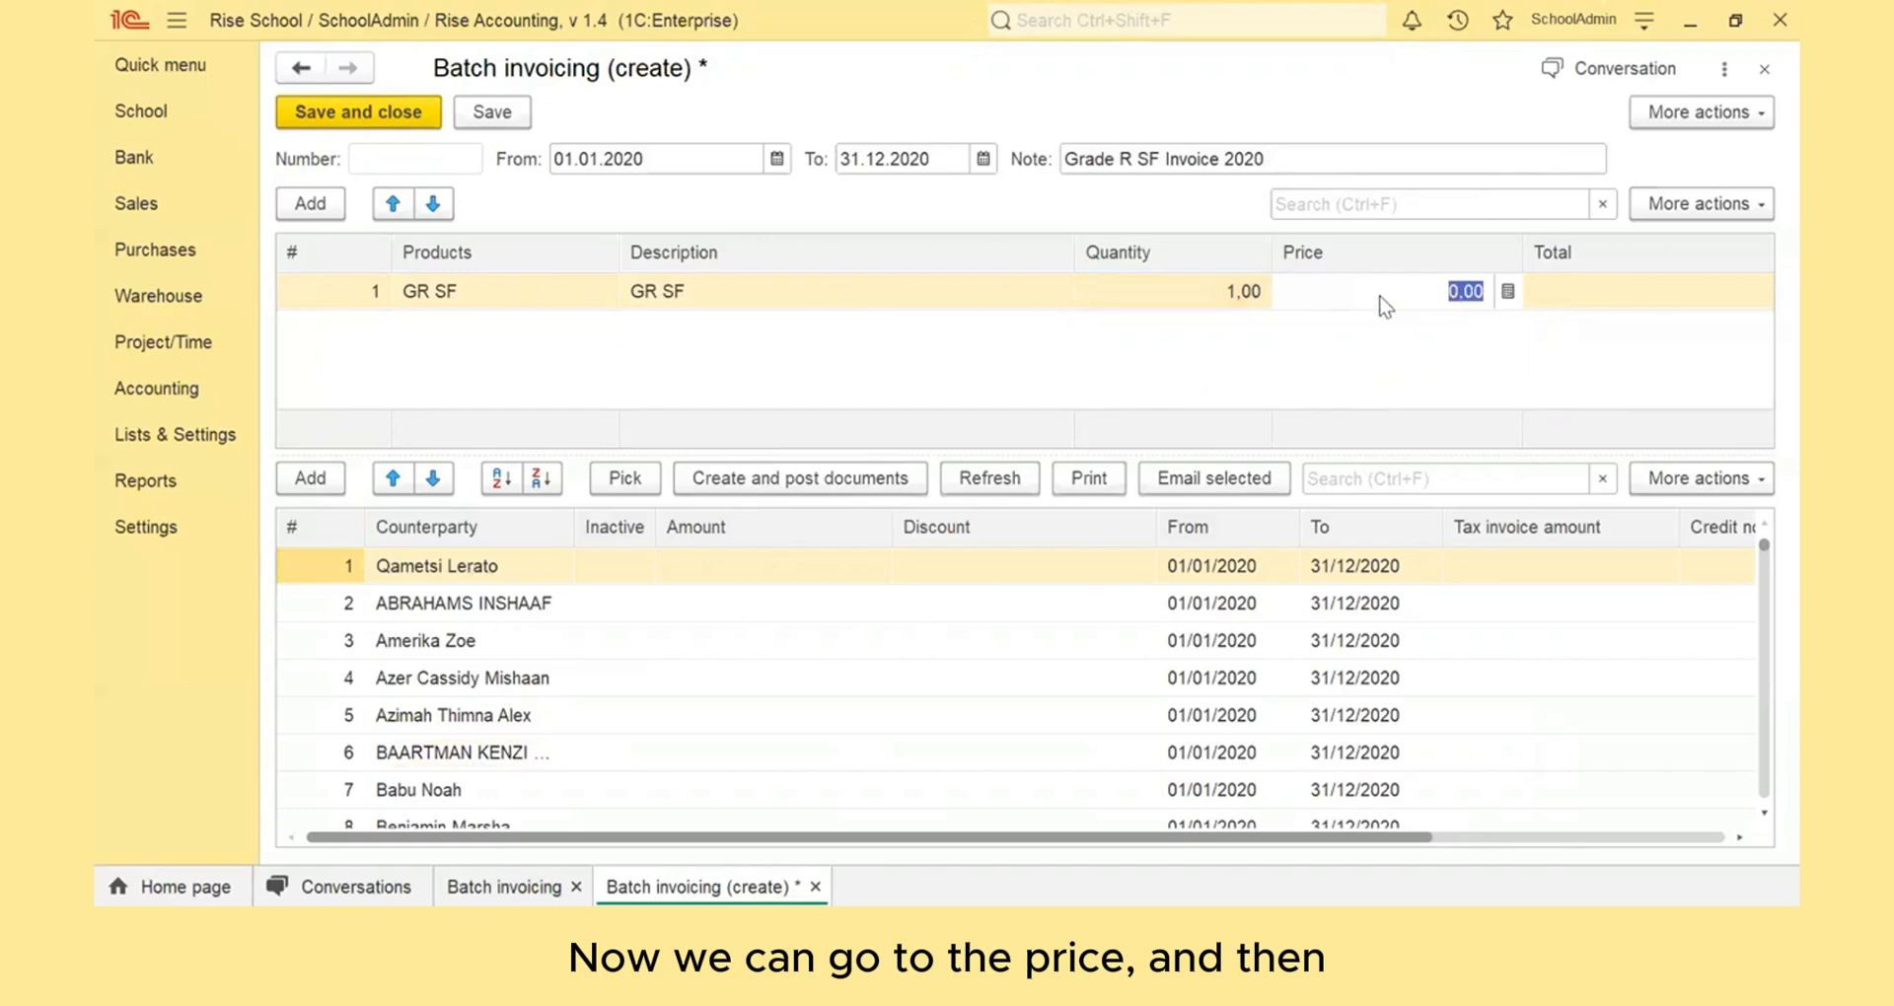
pyautogui.write('1000')
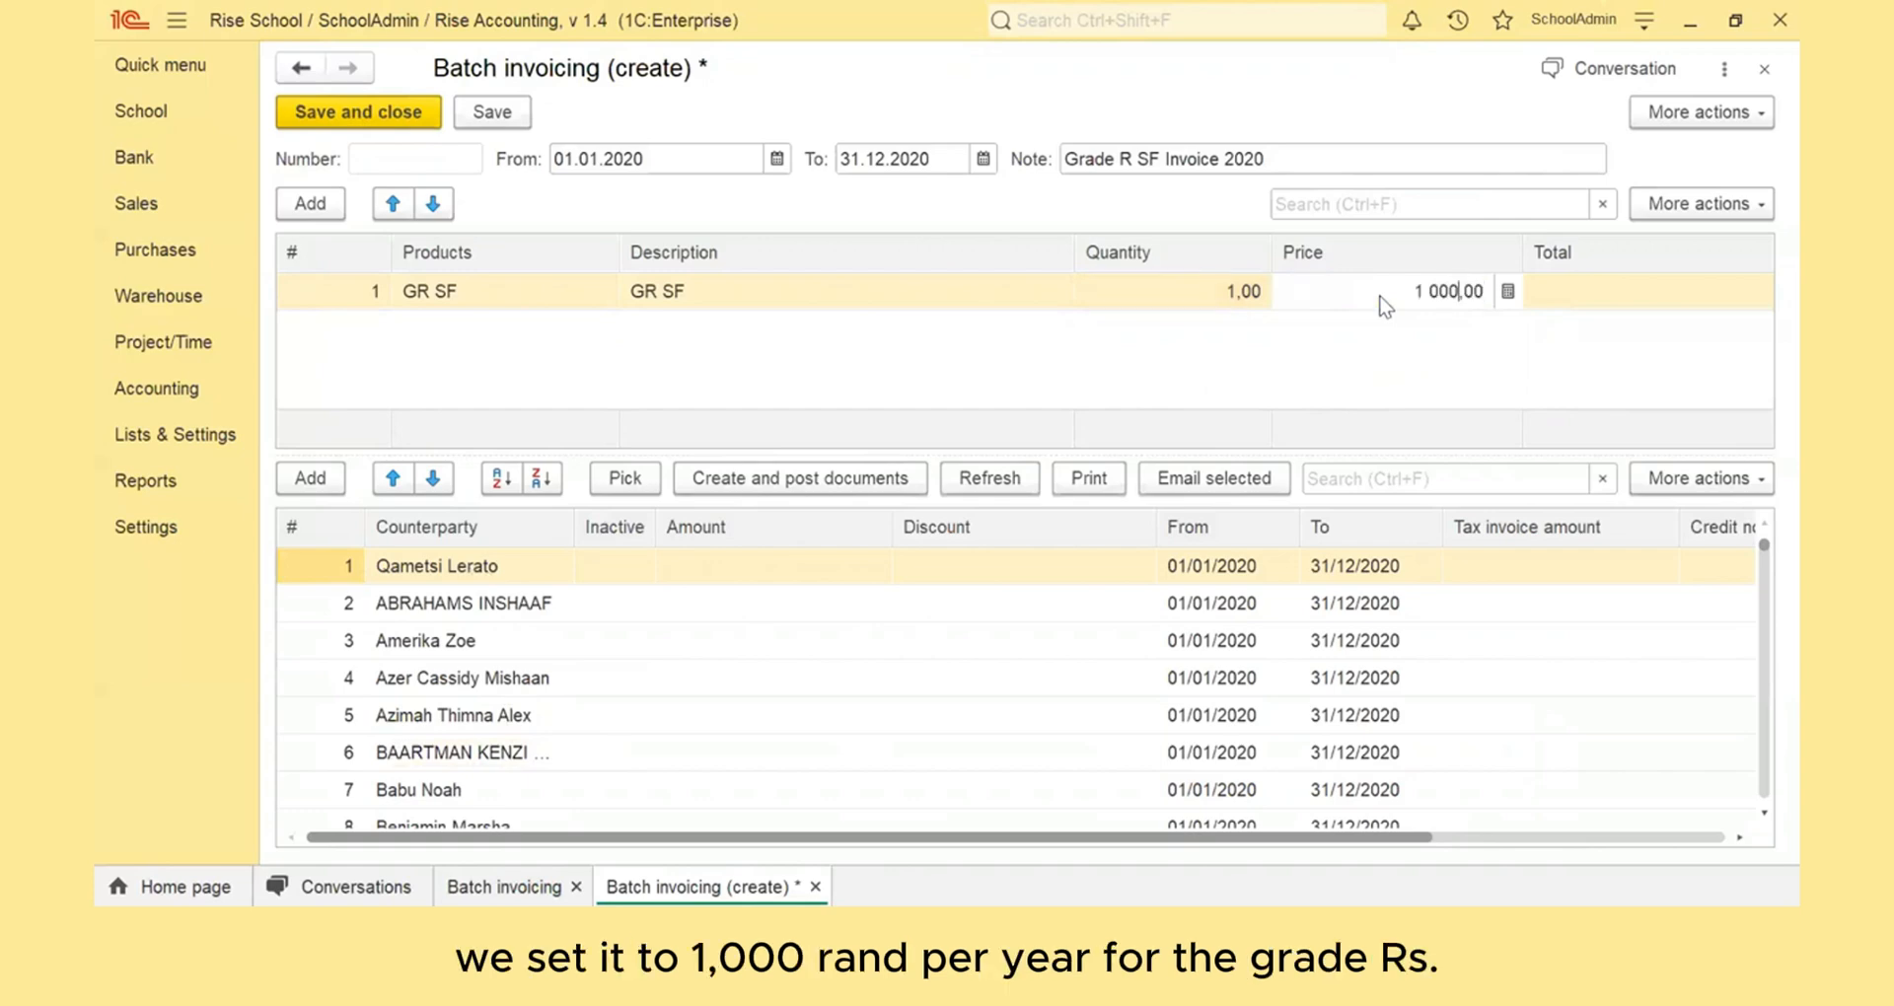
pyautogui.press('Return')
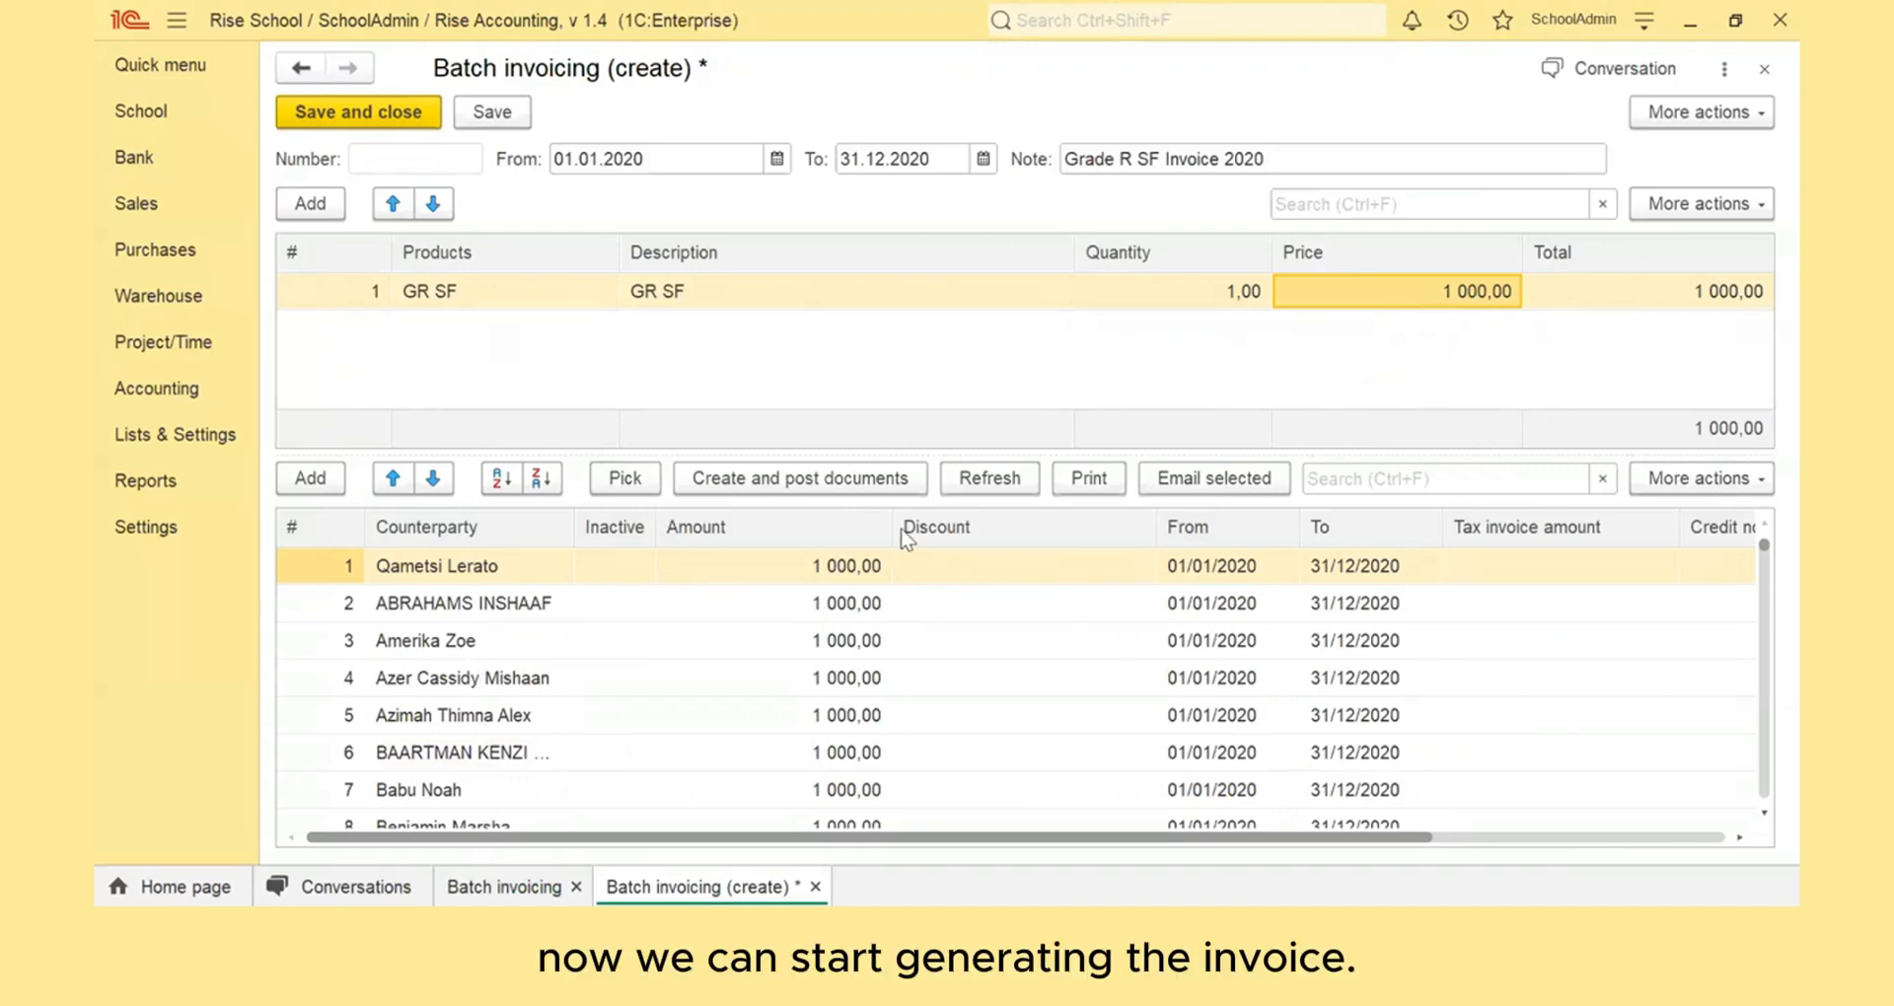
pyautogui.click(811, 479)
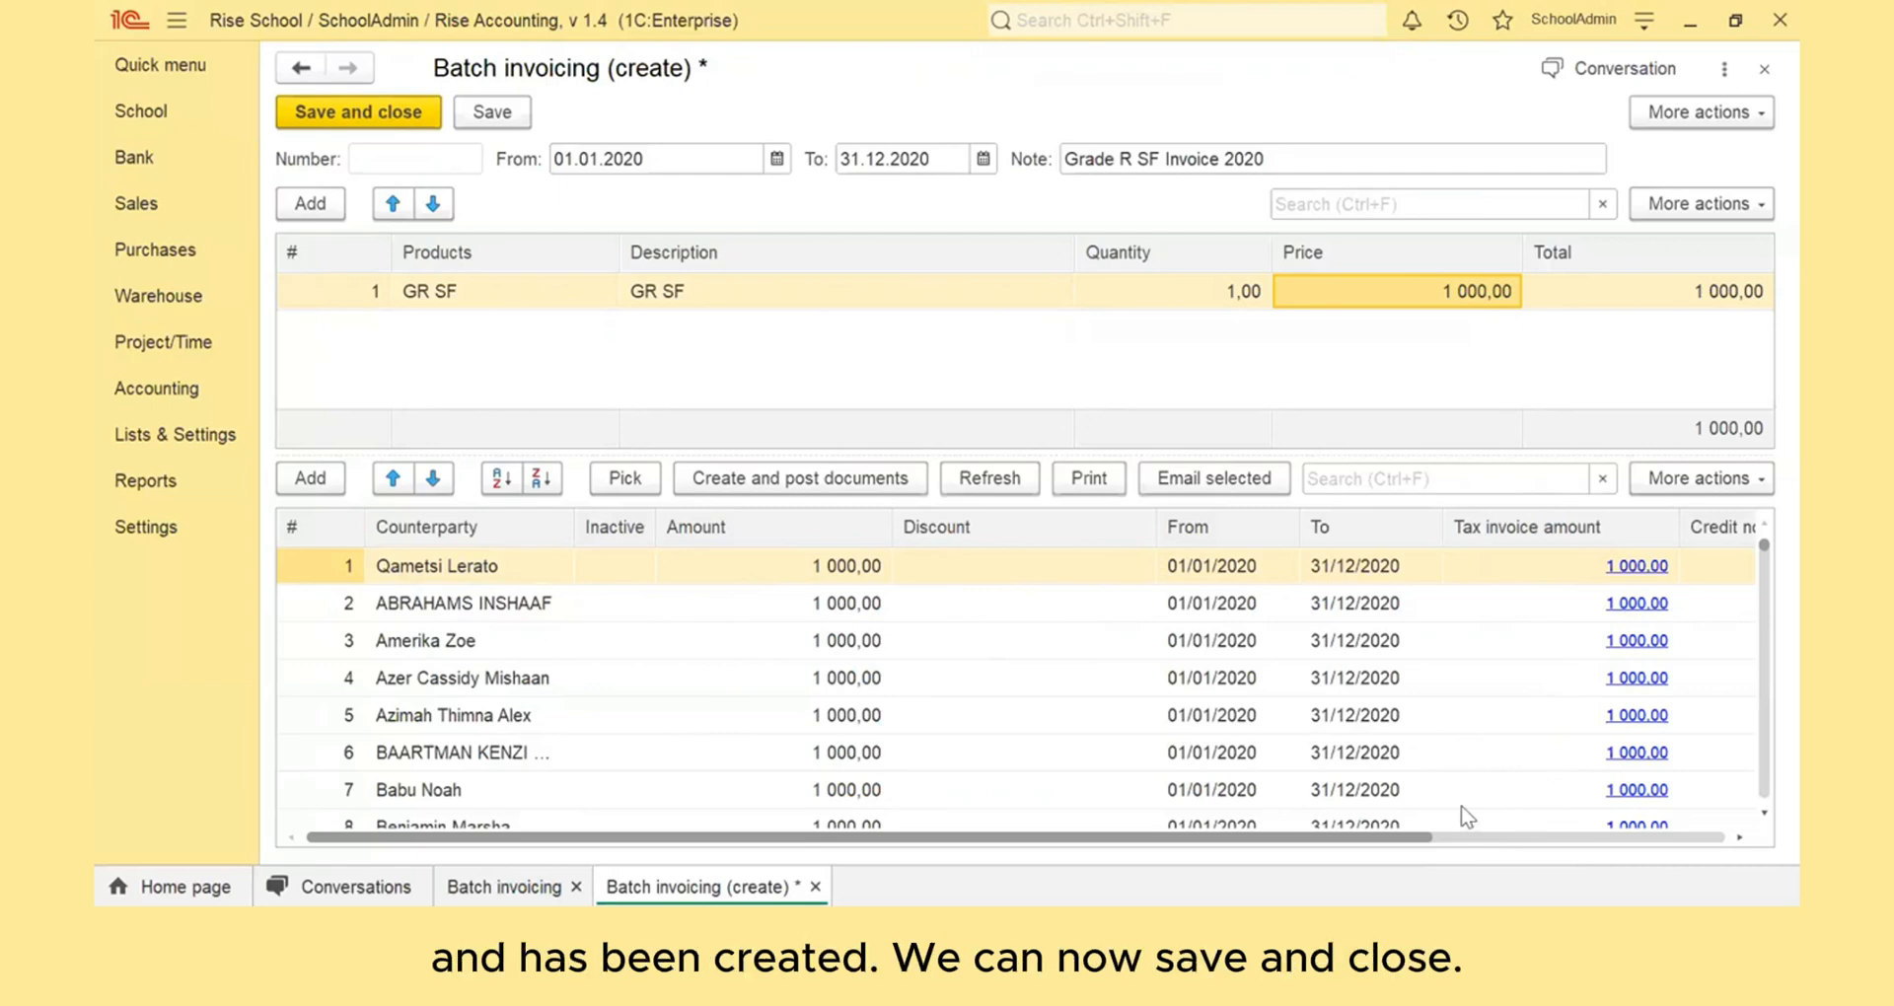
# Step: Save and close the Grade R SF Invoice 2020 batch, and open the list of sales tax invoices
pyautogui.click(374, 112)
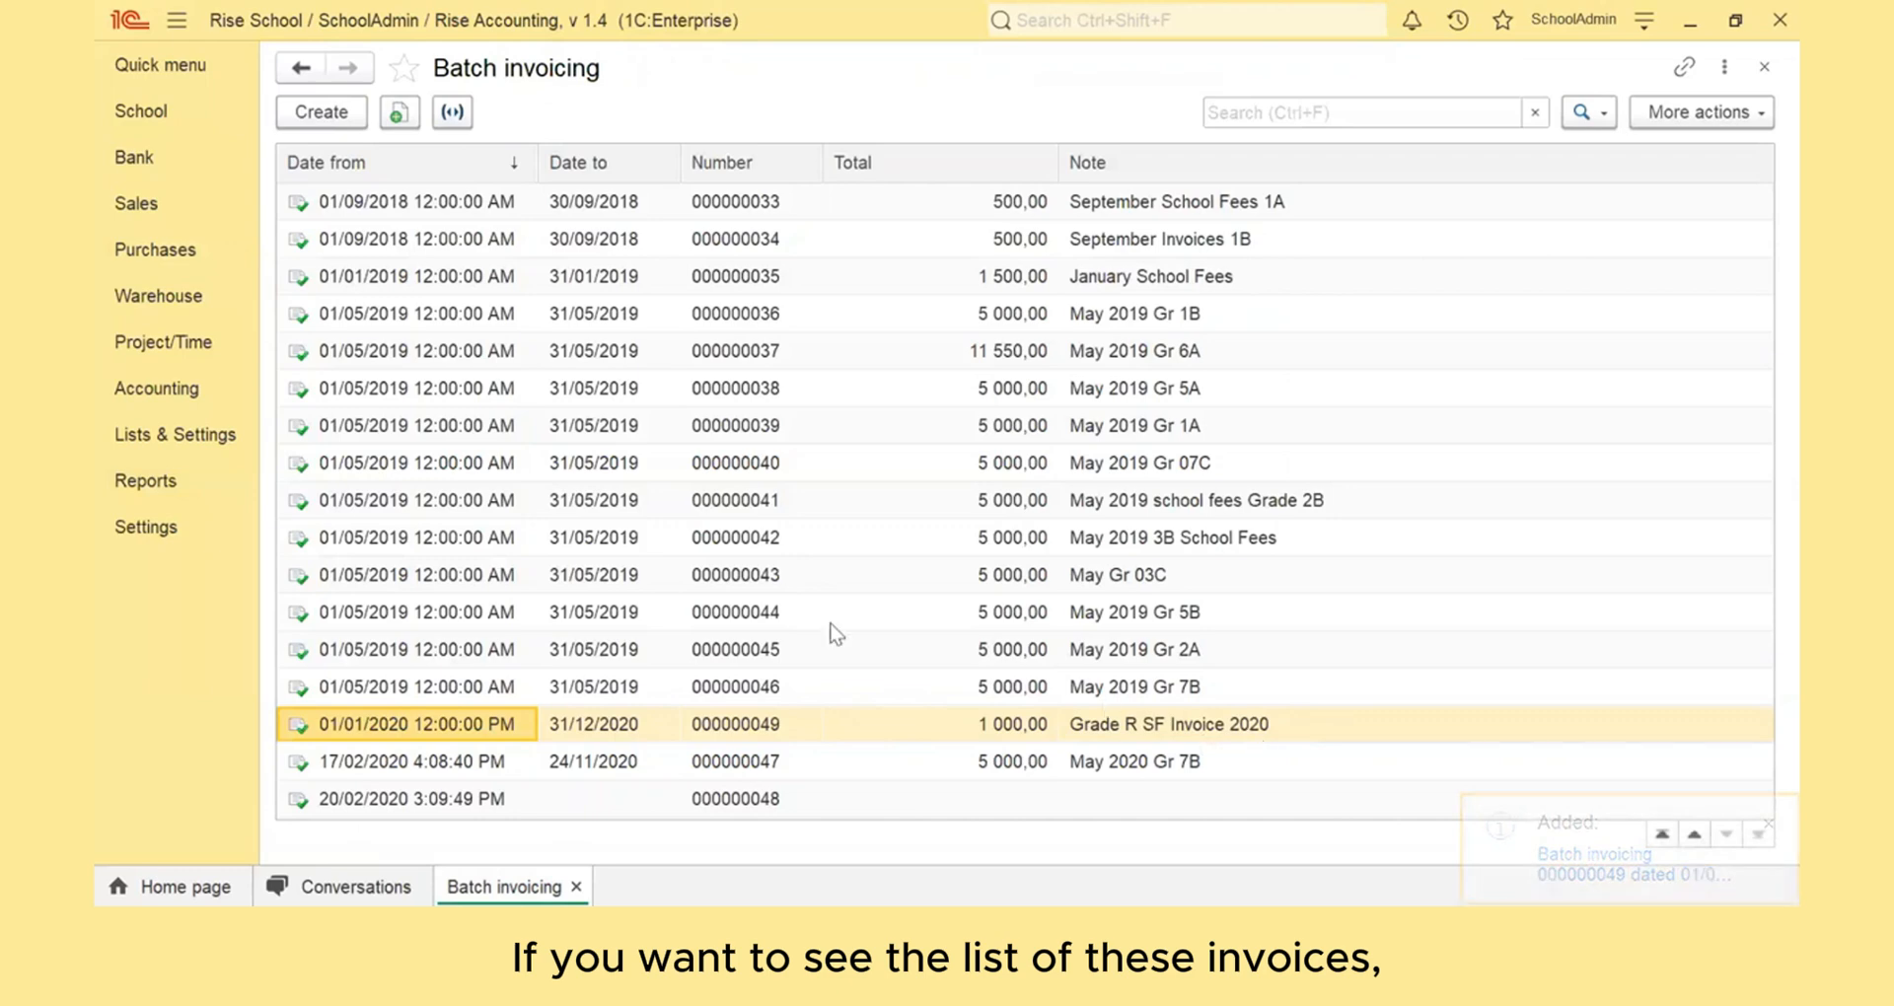
pyautogui.click(144, 207)
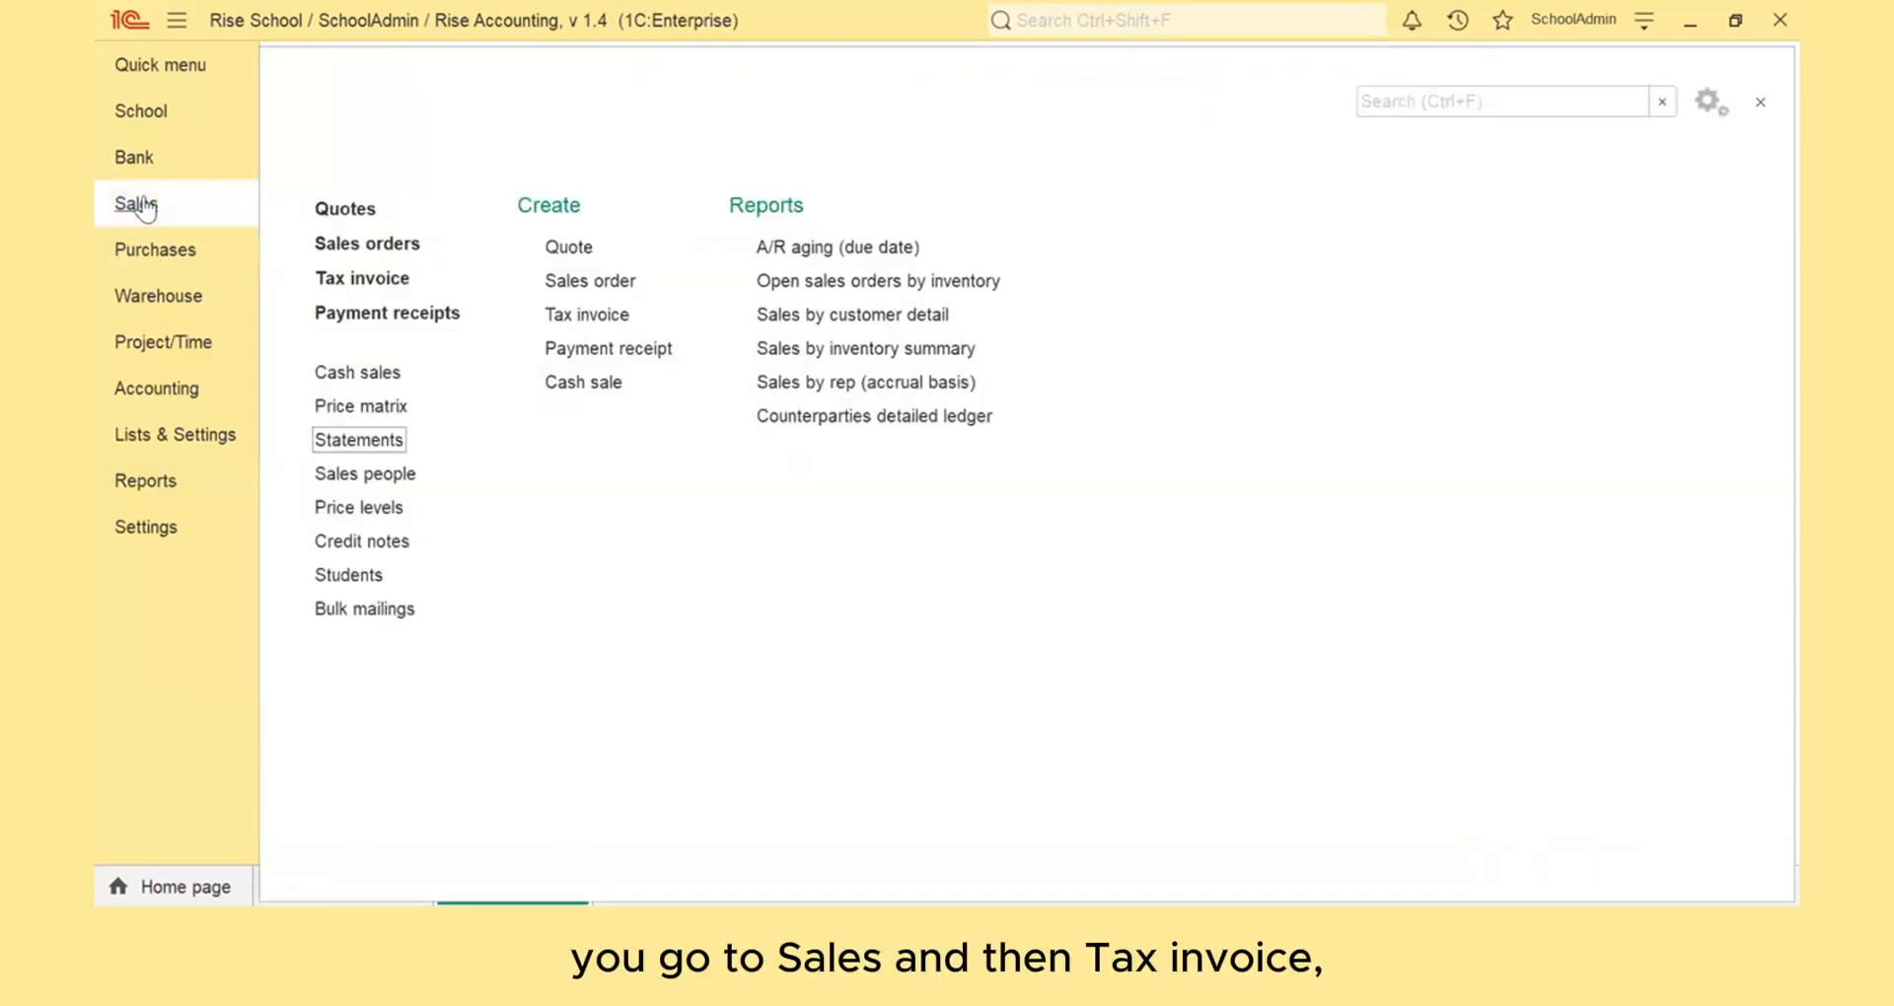
pyautogui.click(380, 285)
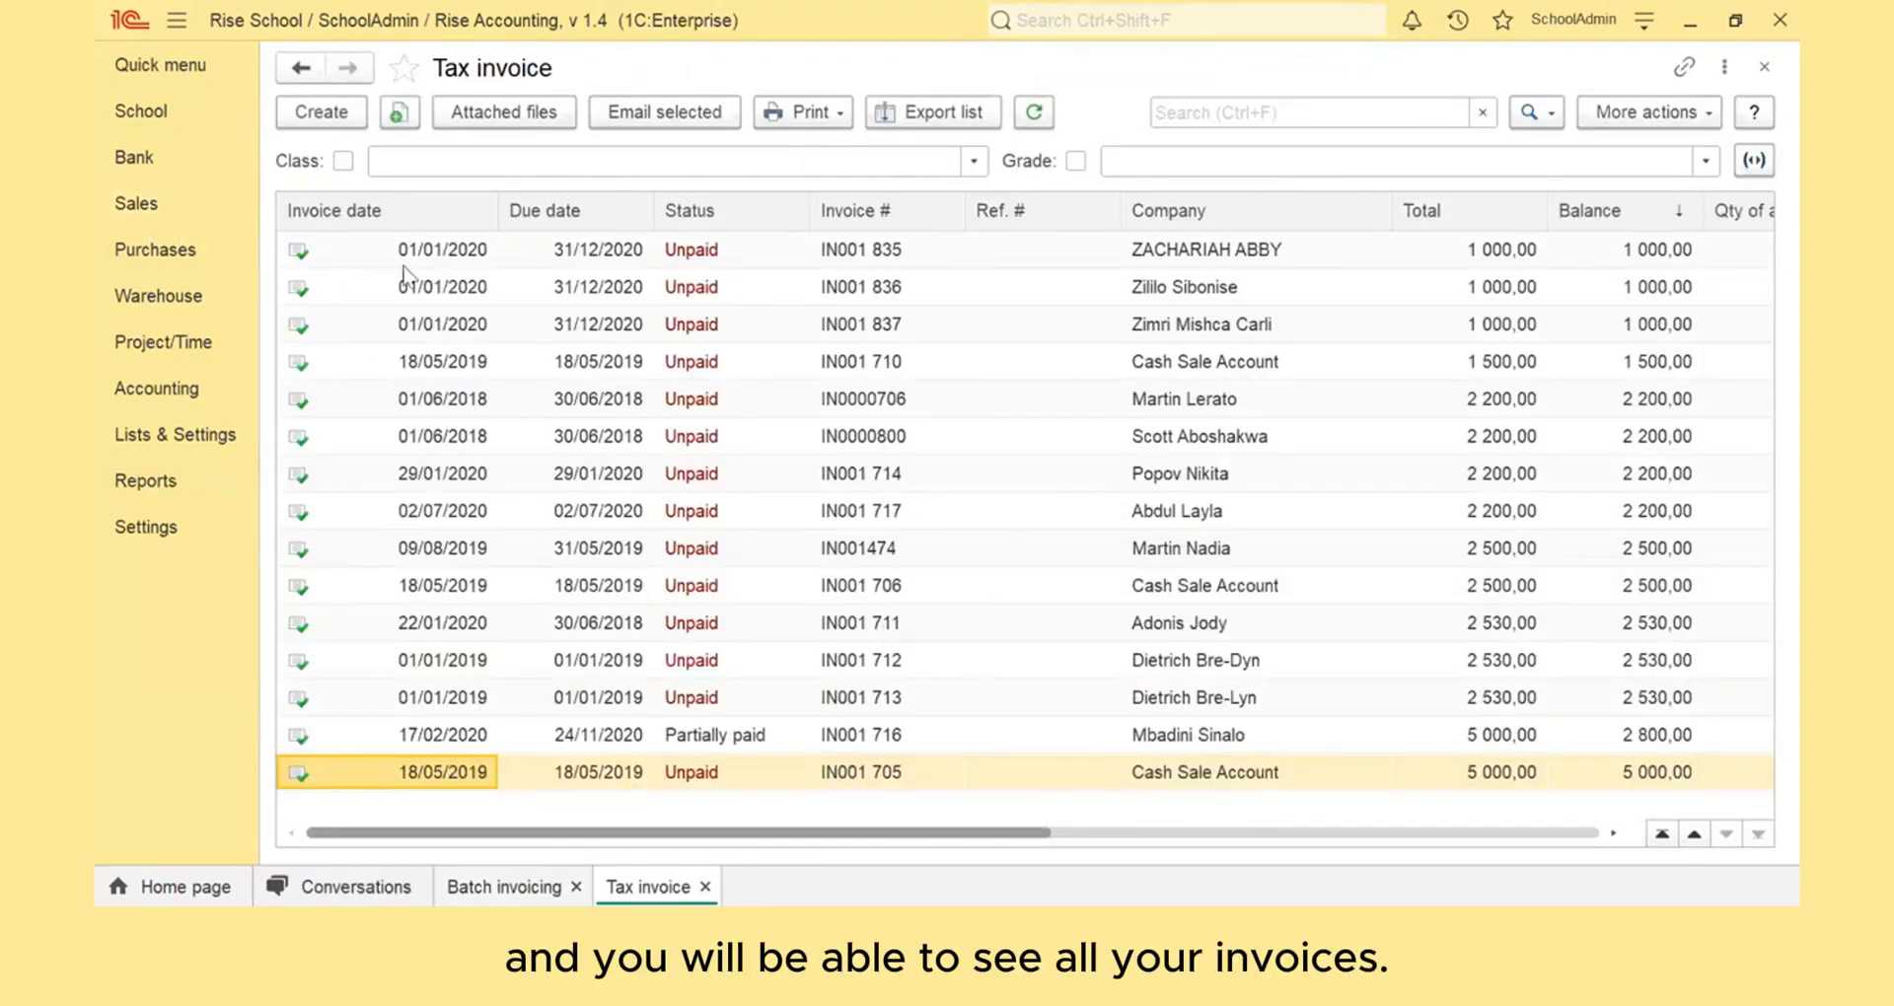
# Step: Sort the tax invoices by due date in ascending order and go to the end of the list
pyautogui.click(632, 207)
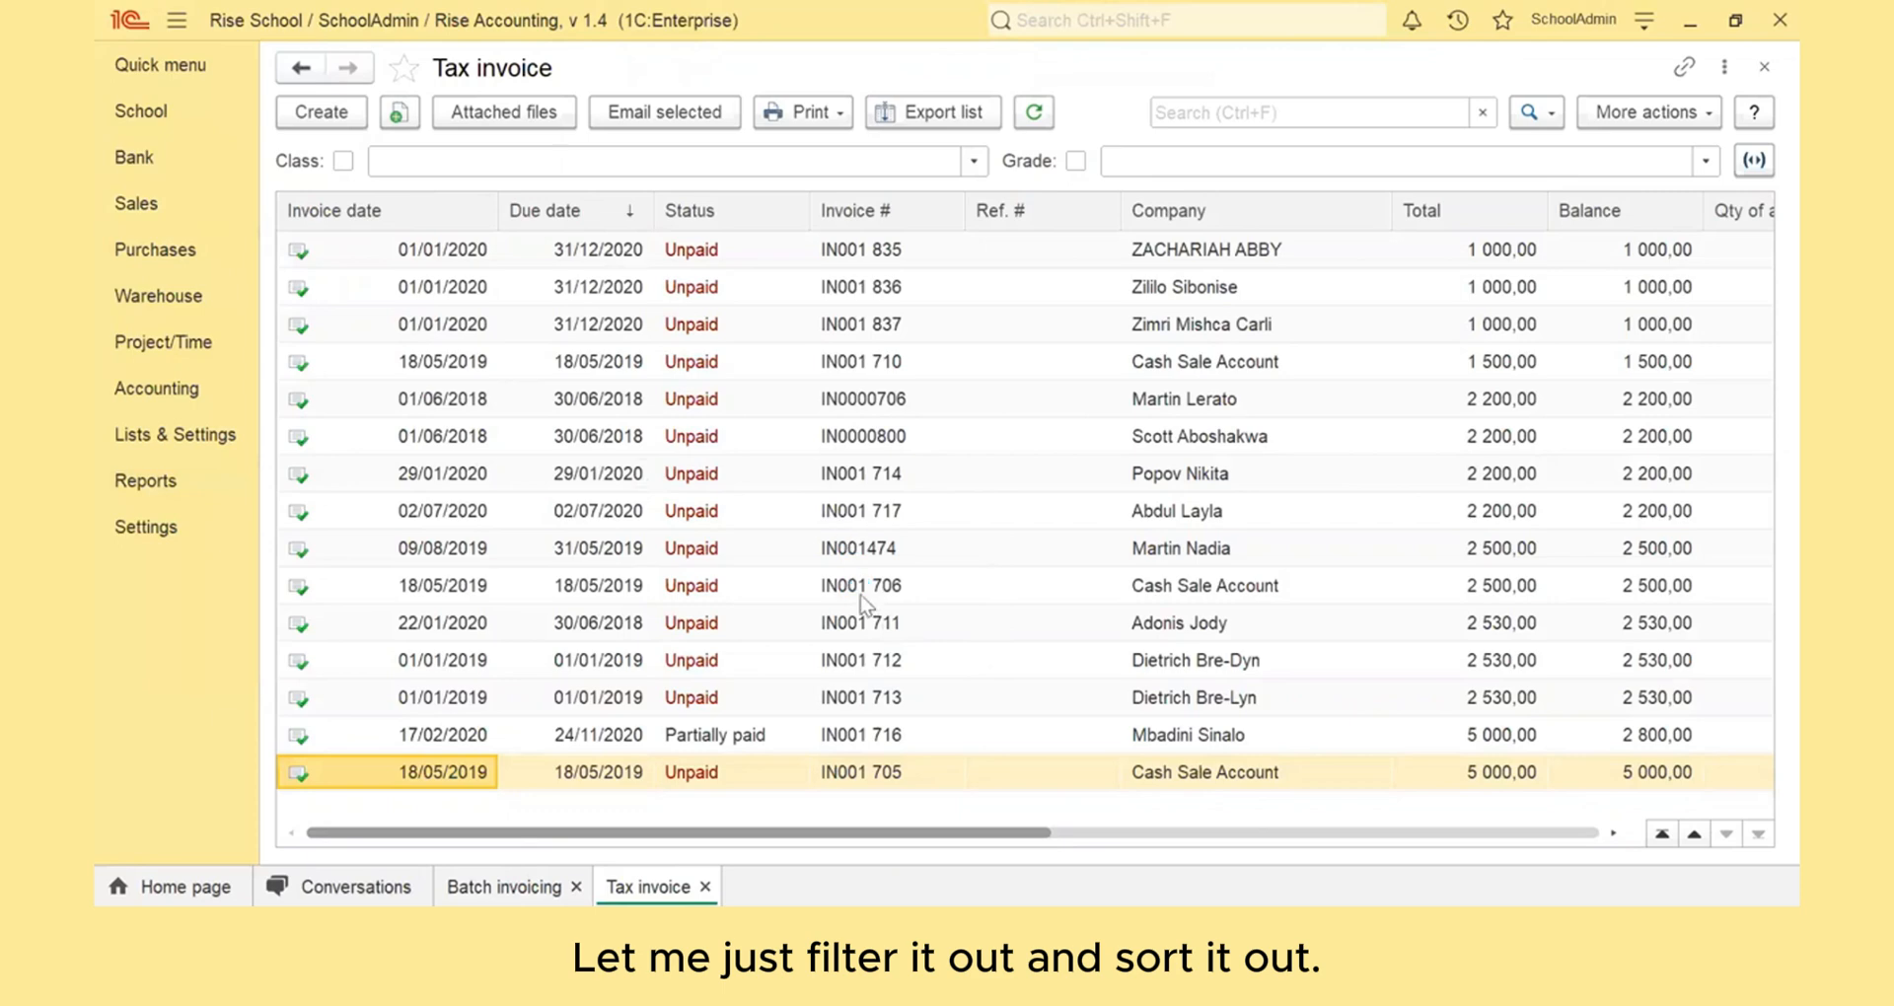
pyautogui.click(1694, 834)
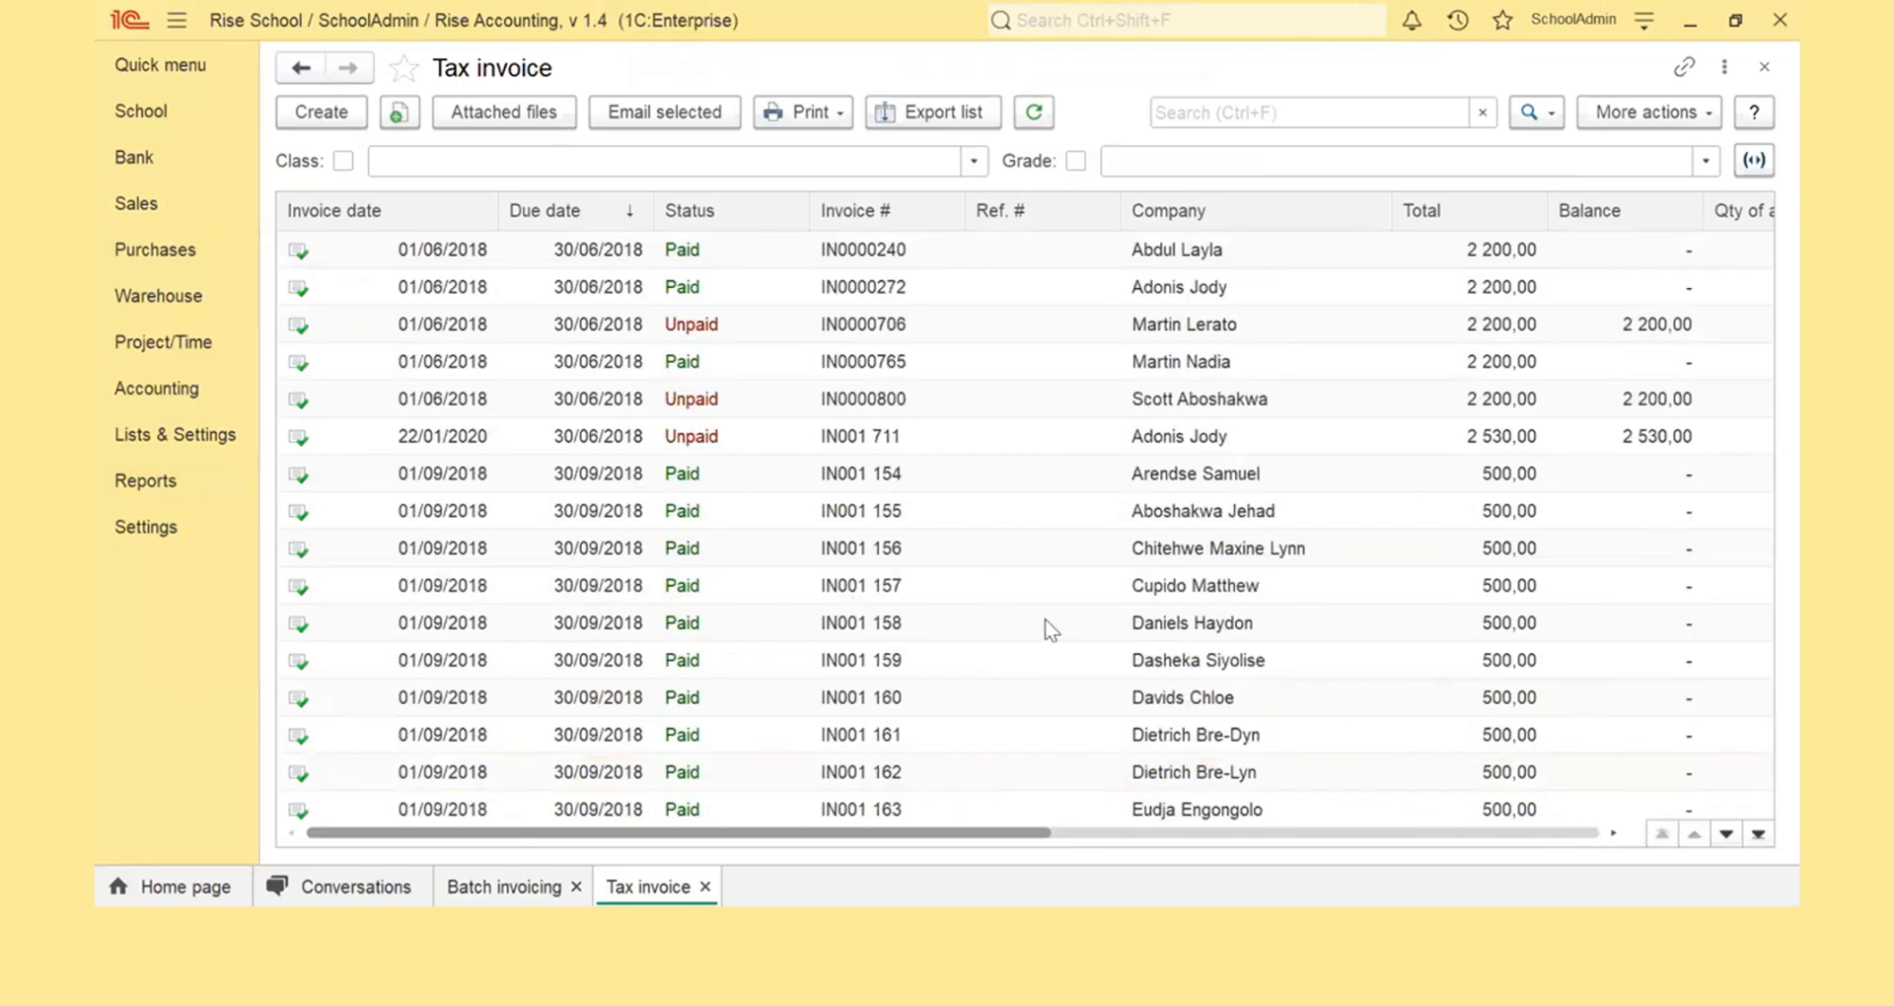
pyautogui.click(1758, 834)
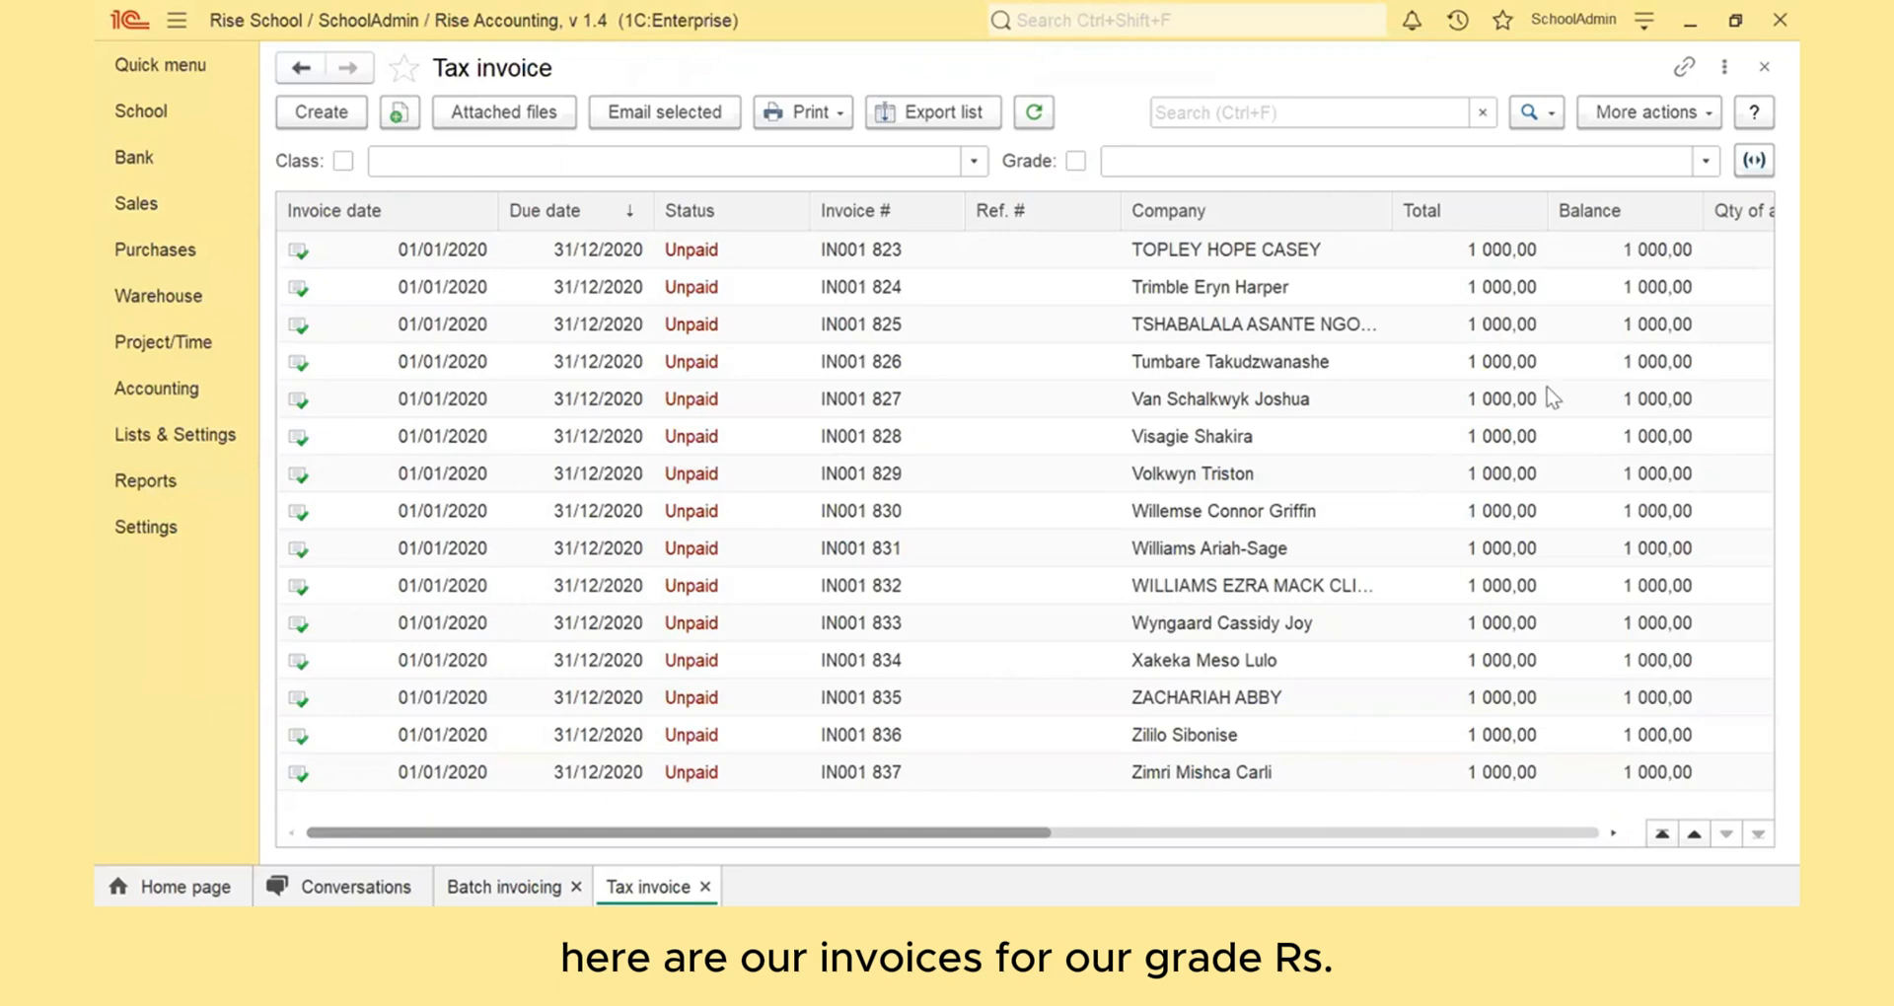
# Step: Look through the Grade R tax invoices dated 01/01/2020 and return to the batch invoicing list
pyautogui.click(1248, 449)
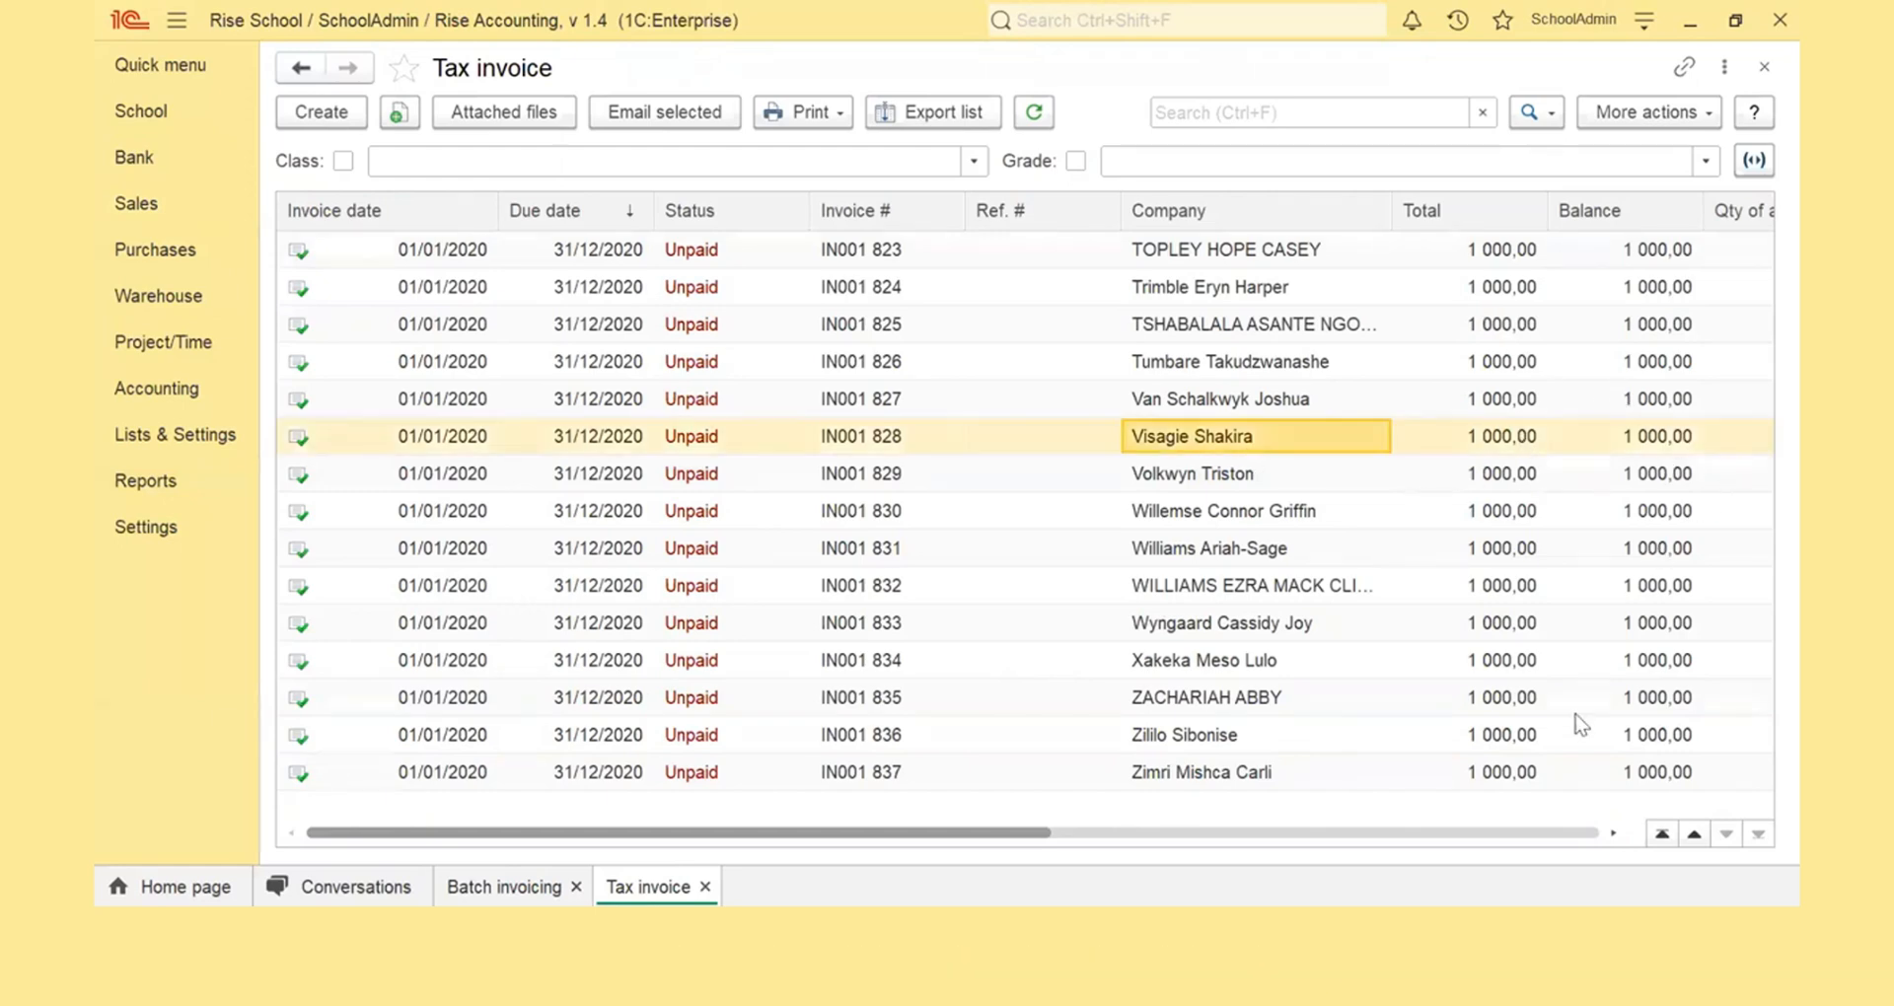
pyautogui.scroll(2, 1120, 638)
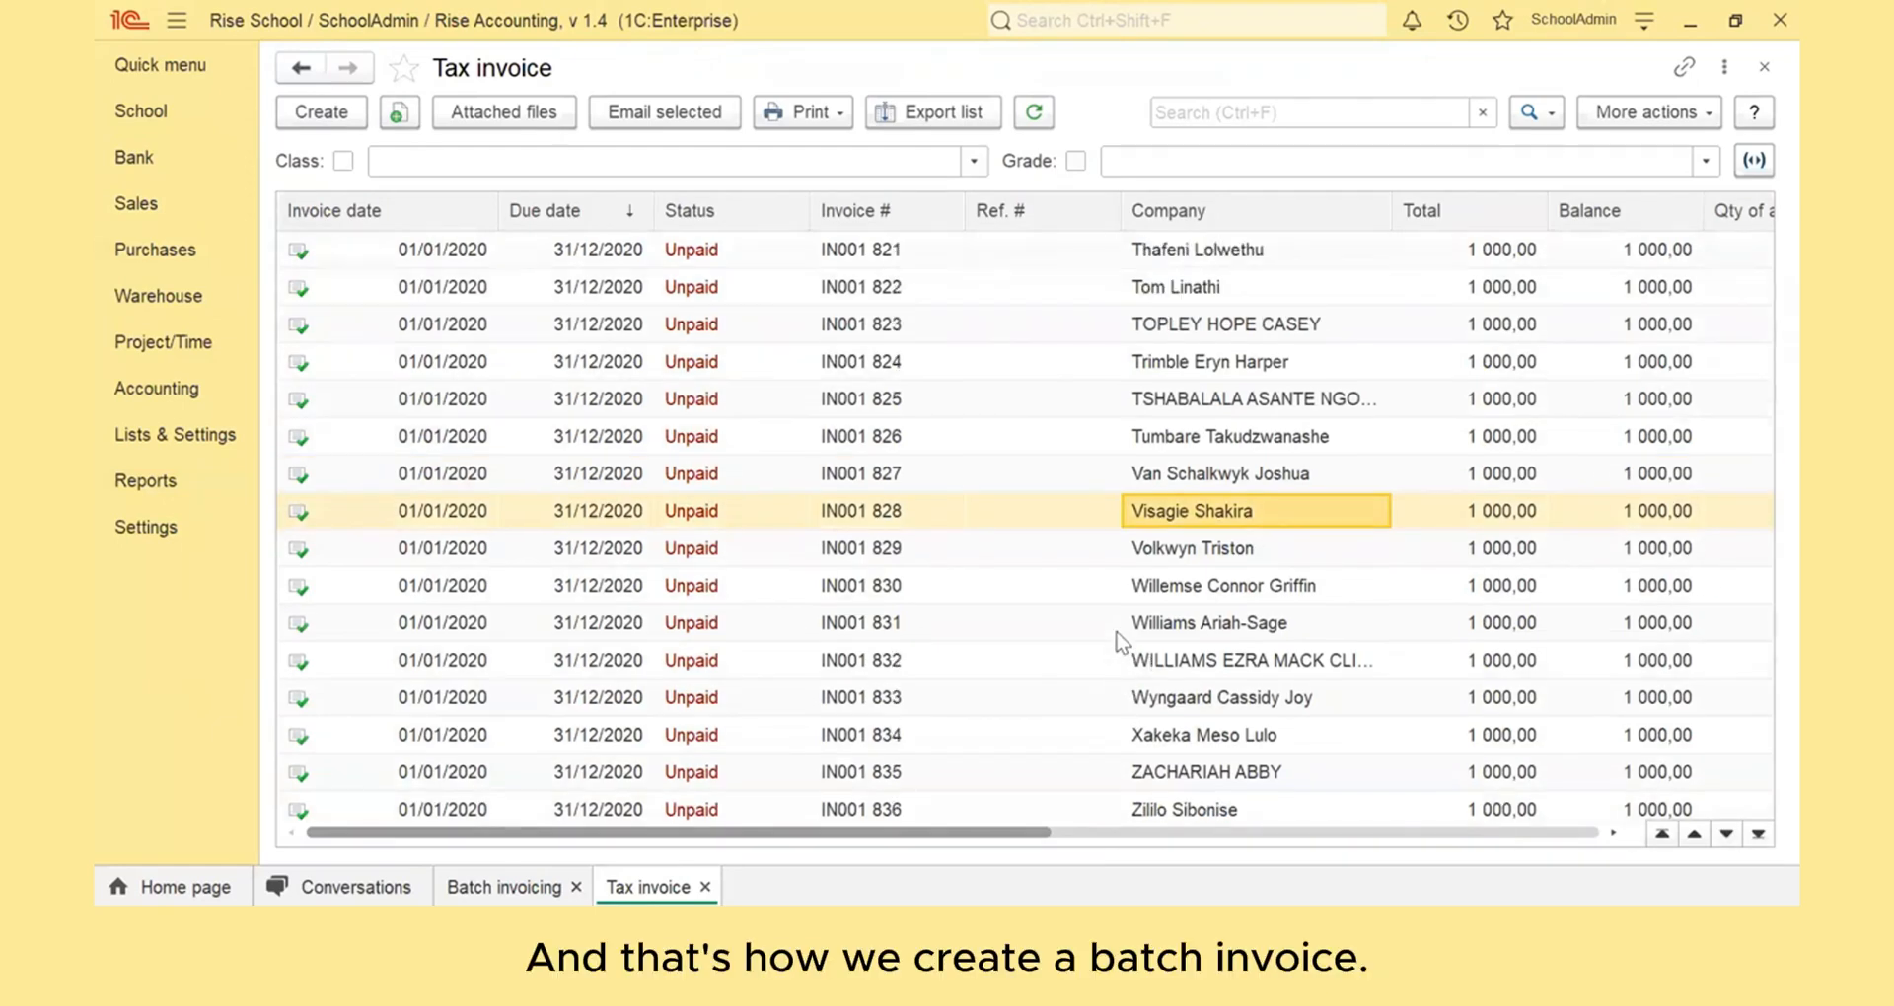
pyautogui.scroll(3, 1121, 641)
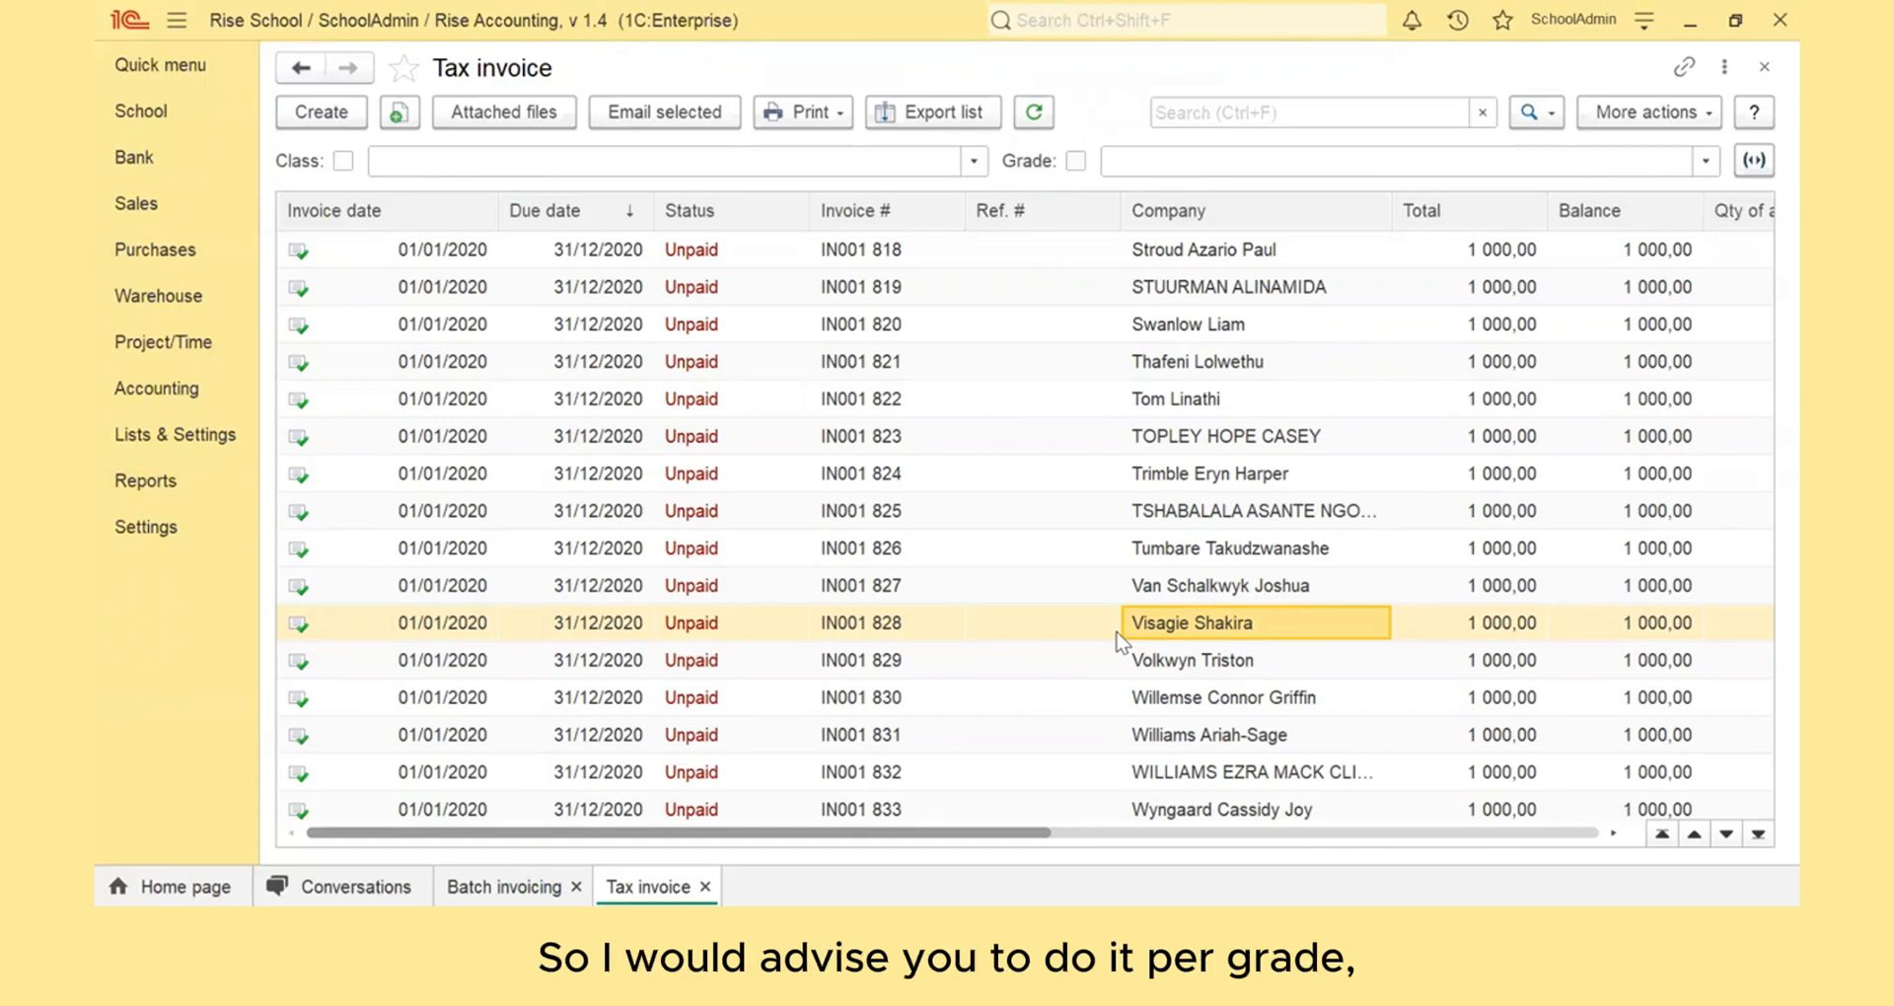
pyautogui.click(504, 886)
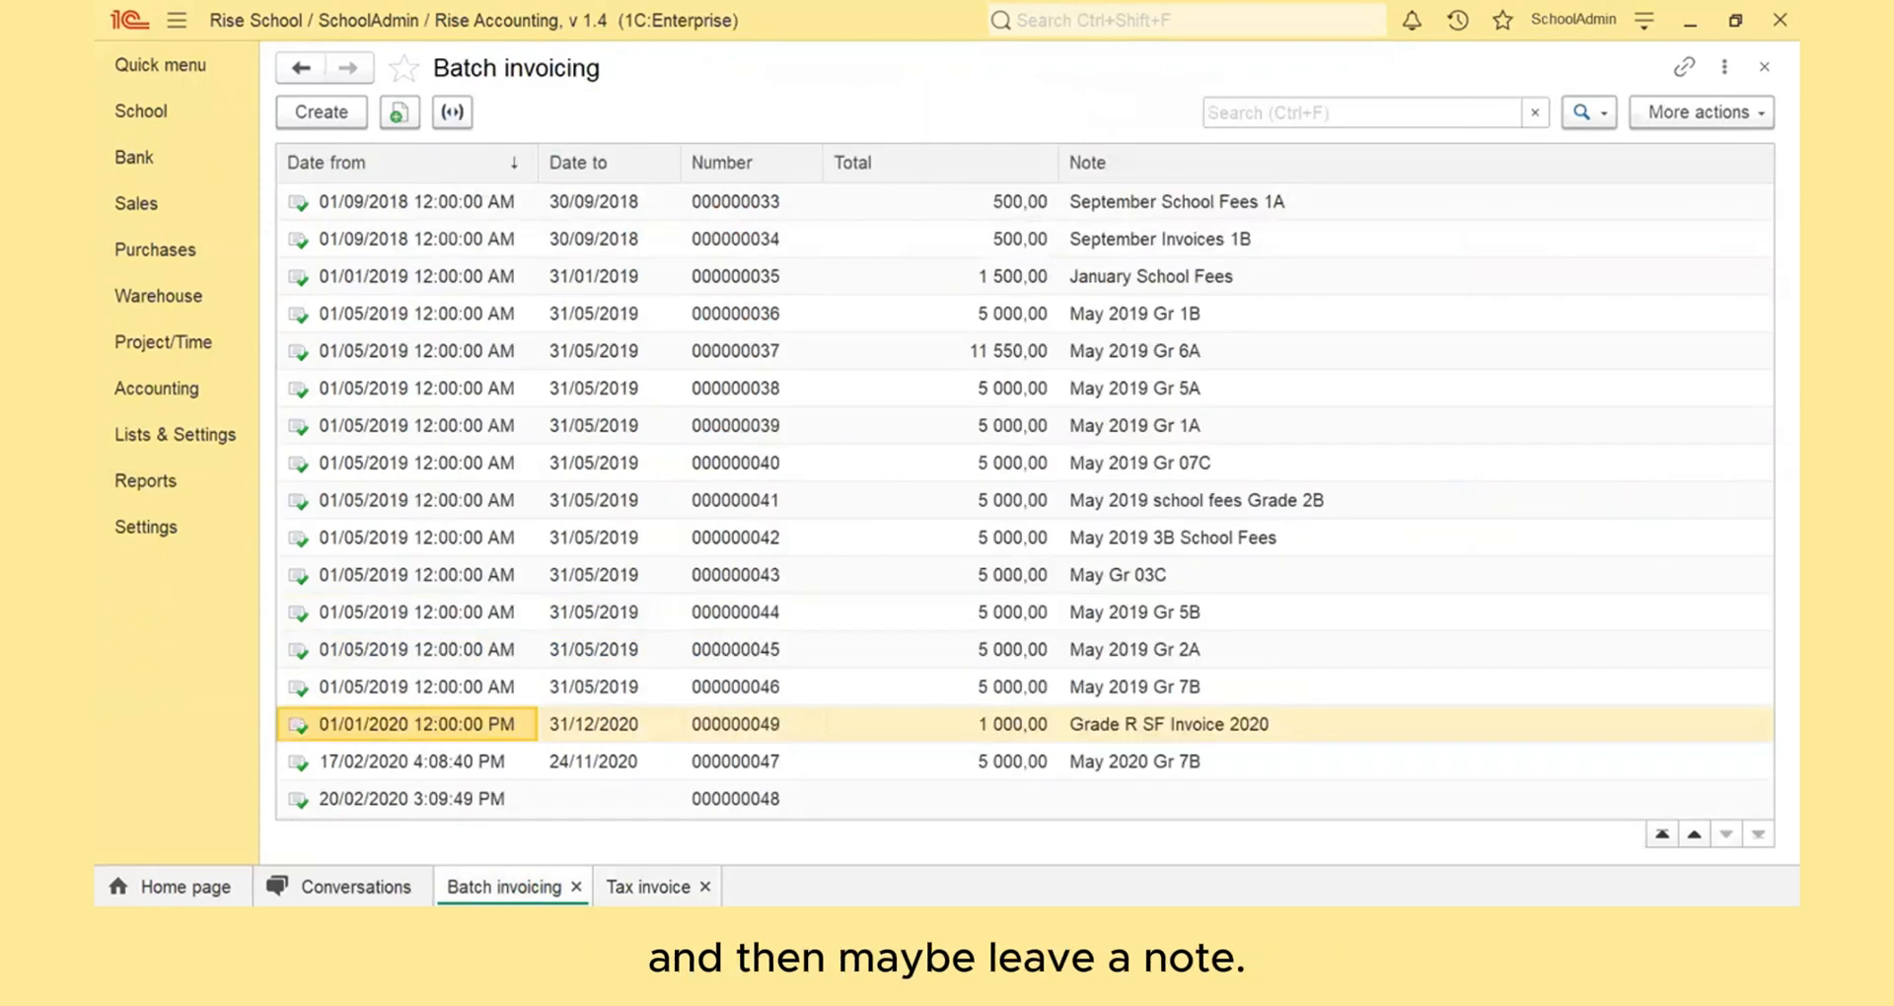